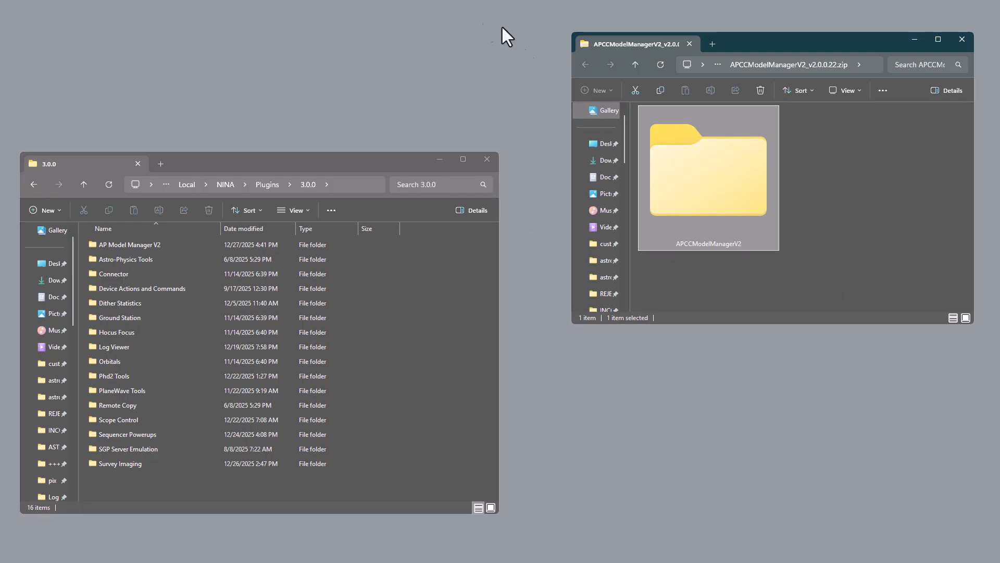
Reveal the full path of the NINA 3.0.0 plugins folder and highlight its user name part.
click(352, 183)
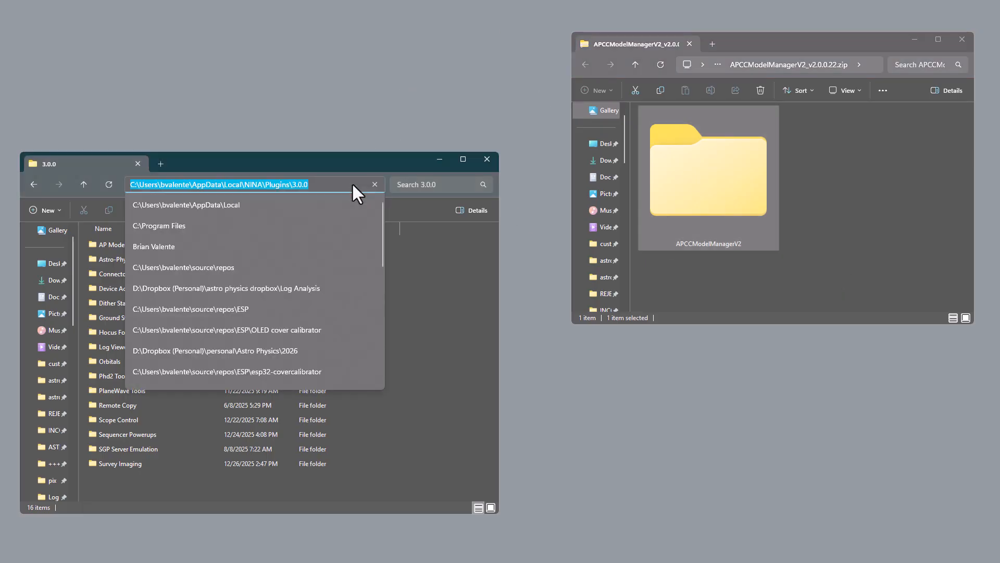
double_click(166, 184)
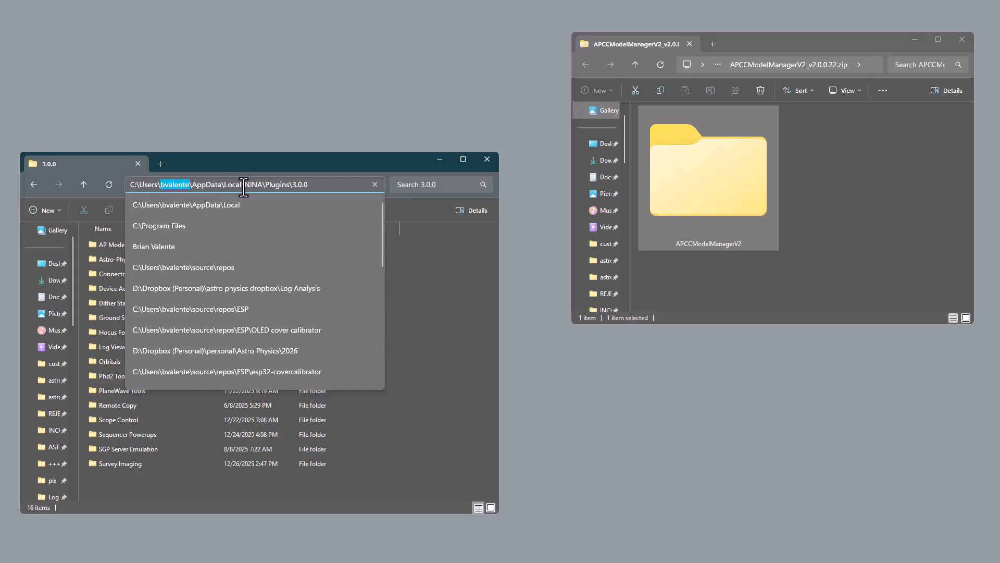
click(459, 282)
Try to copy the APCCModelManagerV2 folder from the zip into the 3.0.0 plugins folder.
drag(696, 178, 416, 415)
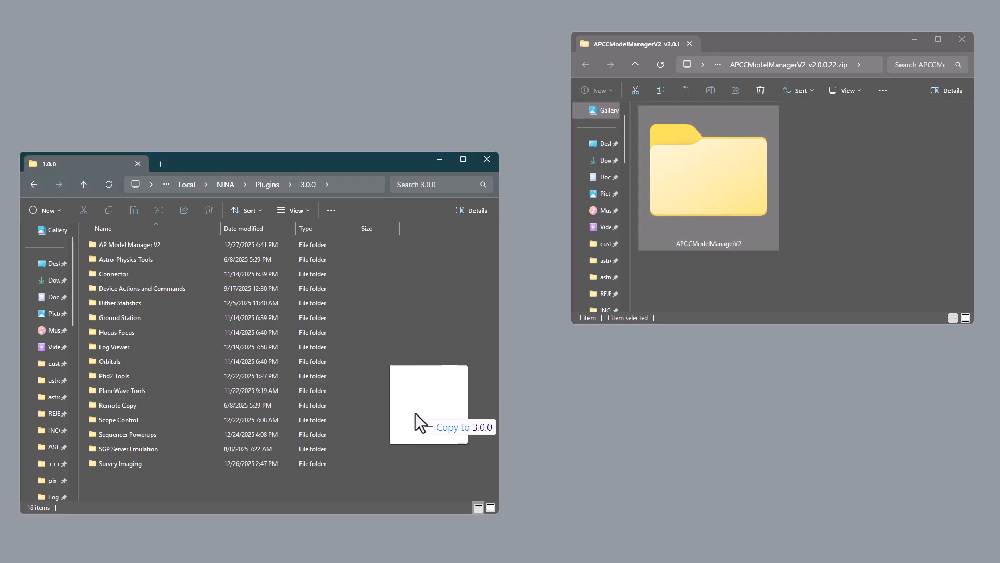
drag(414, 413, 715, 189)
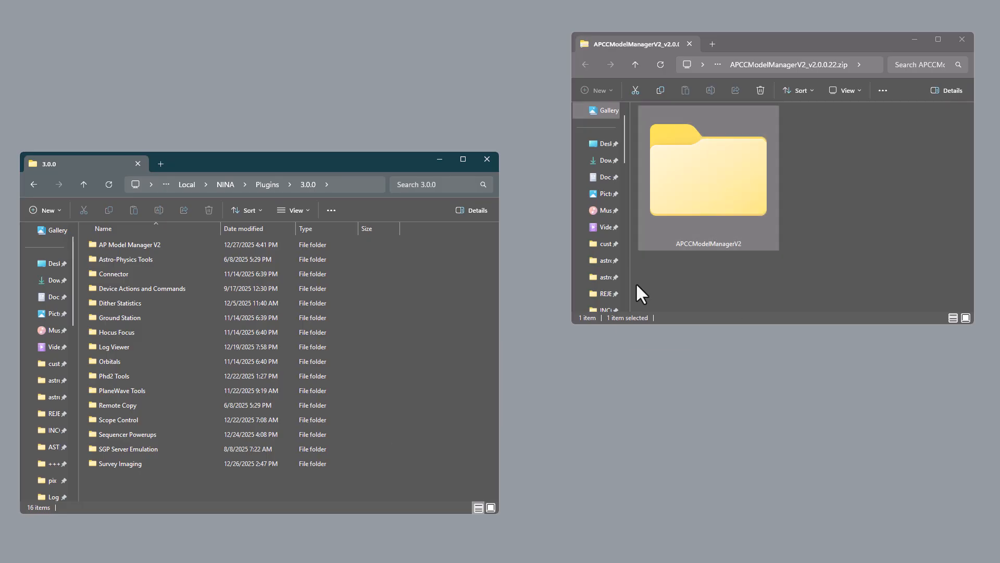
click(132, 244)
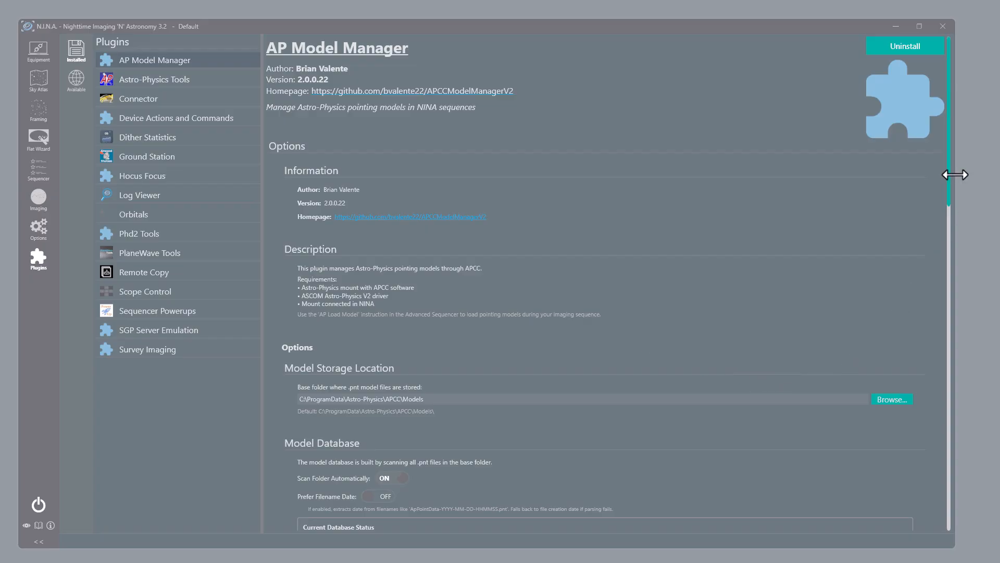
Set the target declination tolerance to 1° in the AP Model Manager plugin's basic matching criteria.
drag(946, 176, 928, 251)
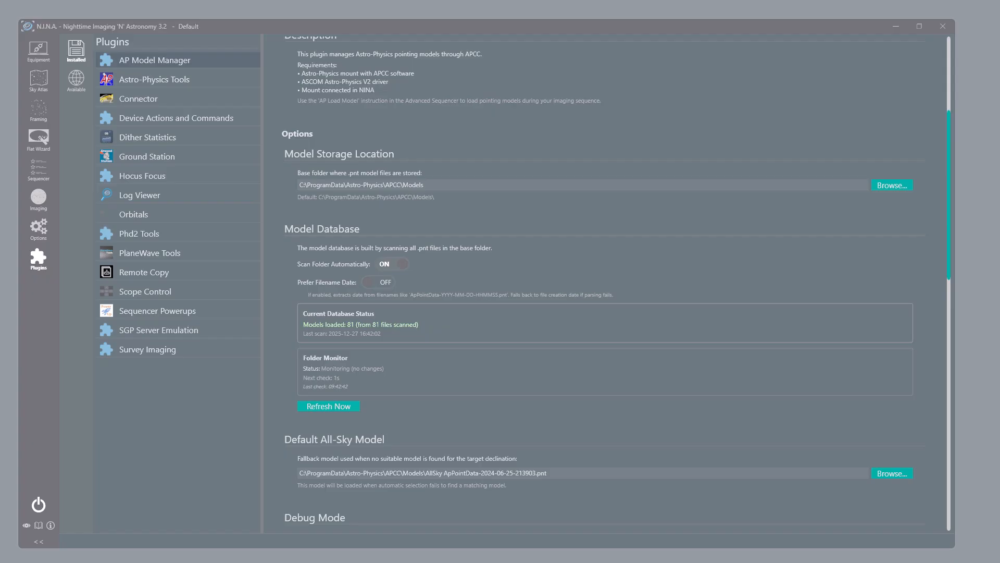
scroll(605, 281, down, 5)
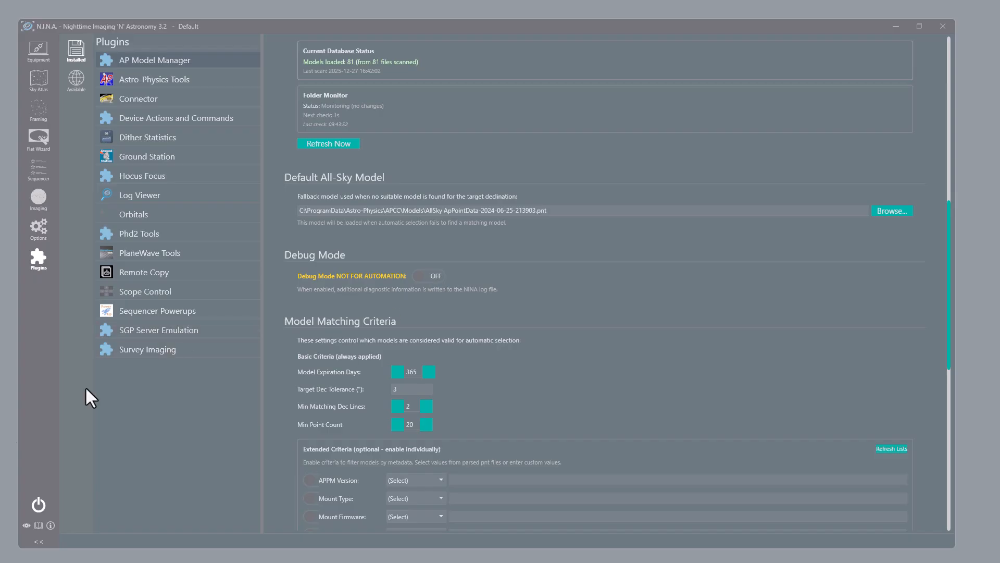
scroll(605, 287, down, 5)
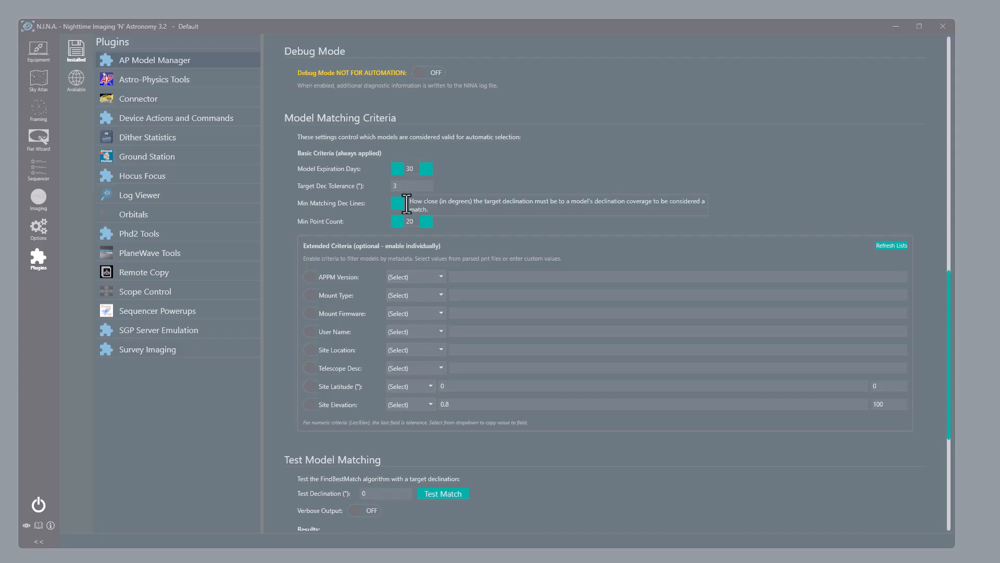
click(419, 185)
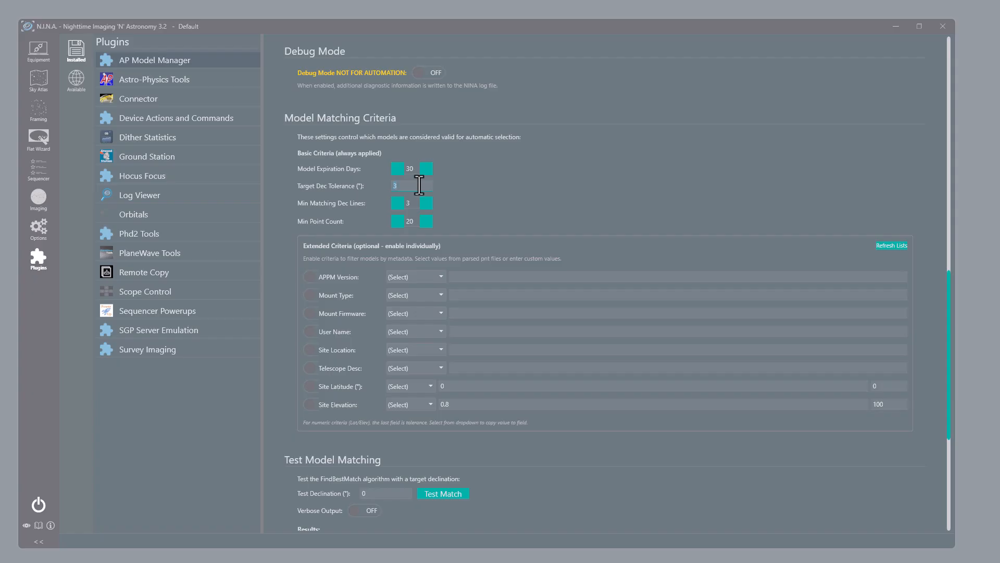
text(1)
Choose 1100GTO as the Mount Type in the extended criteria and extend its value to 1100GTOAE.
click(438, 295)
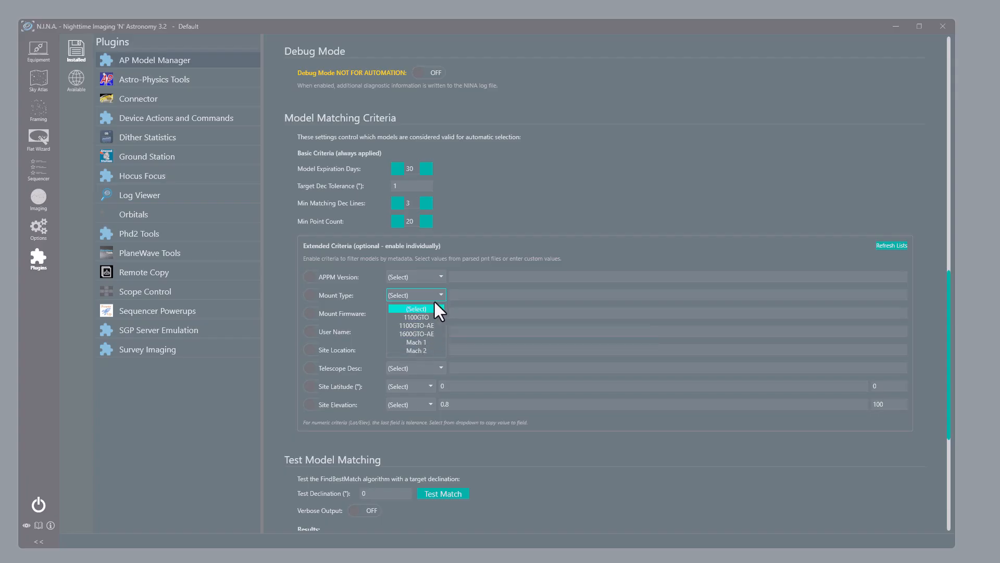
click(417, 318)
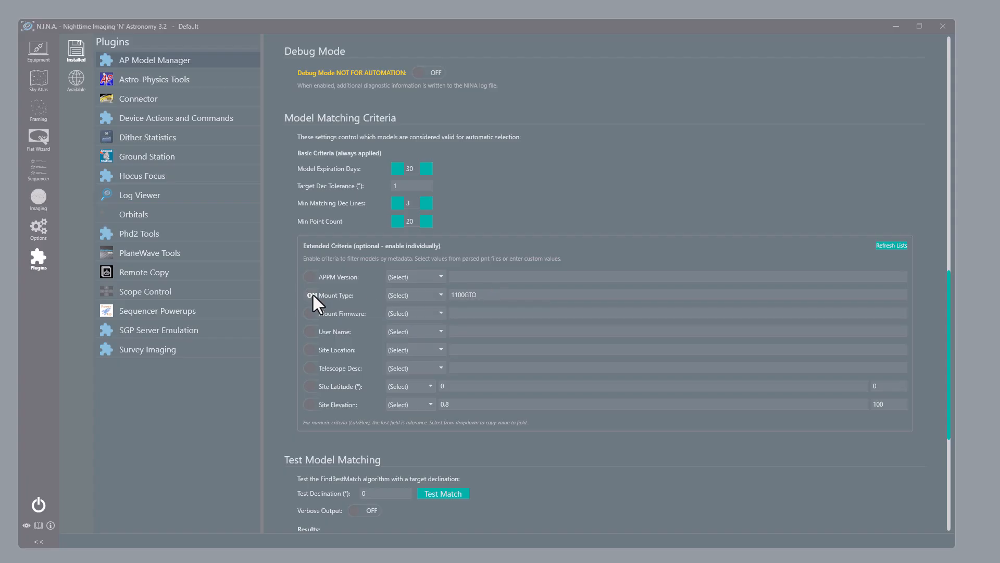
click(490, 295)
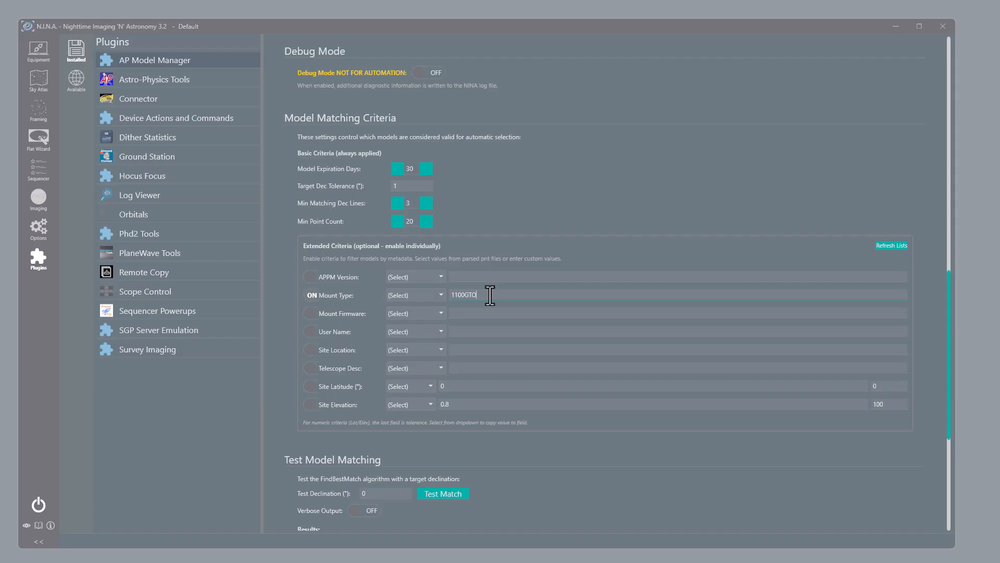
text(AE)
Test the model matching with a test declination of 34°.
drag(950, 340, 944, 421)
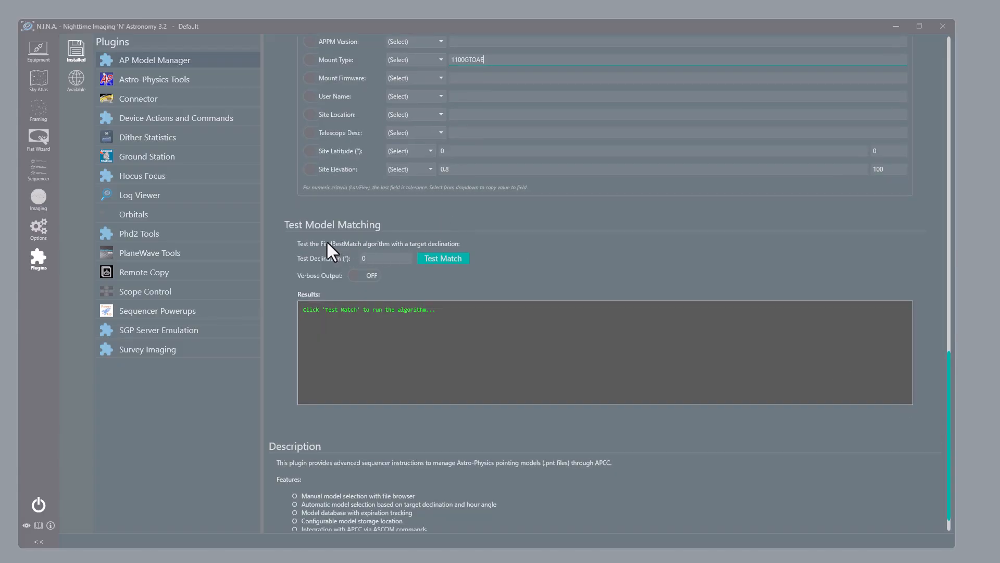
click(371, 256)
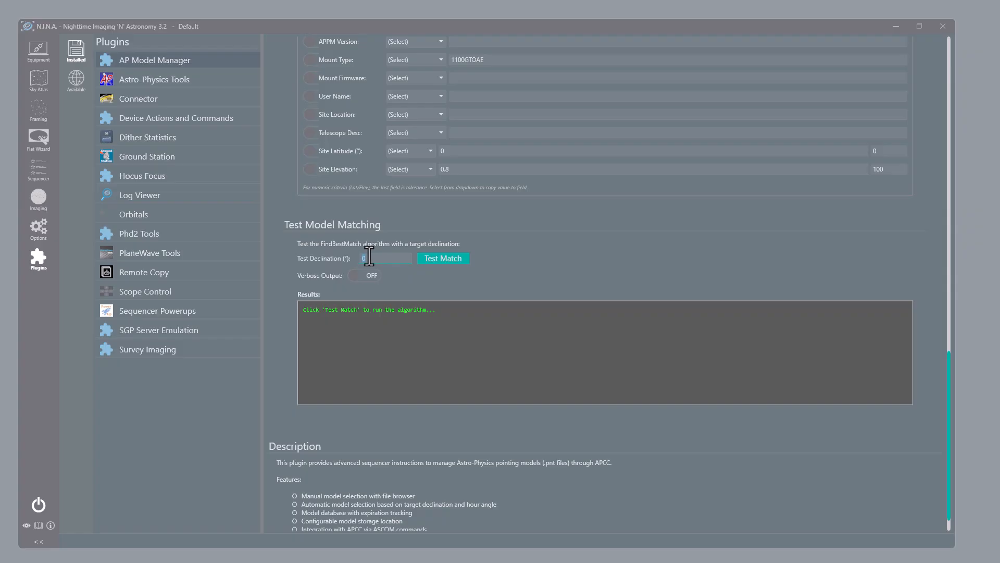
text(34)
click(443, 257)
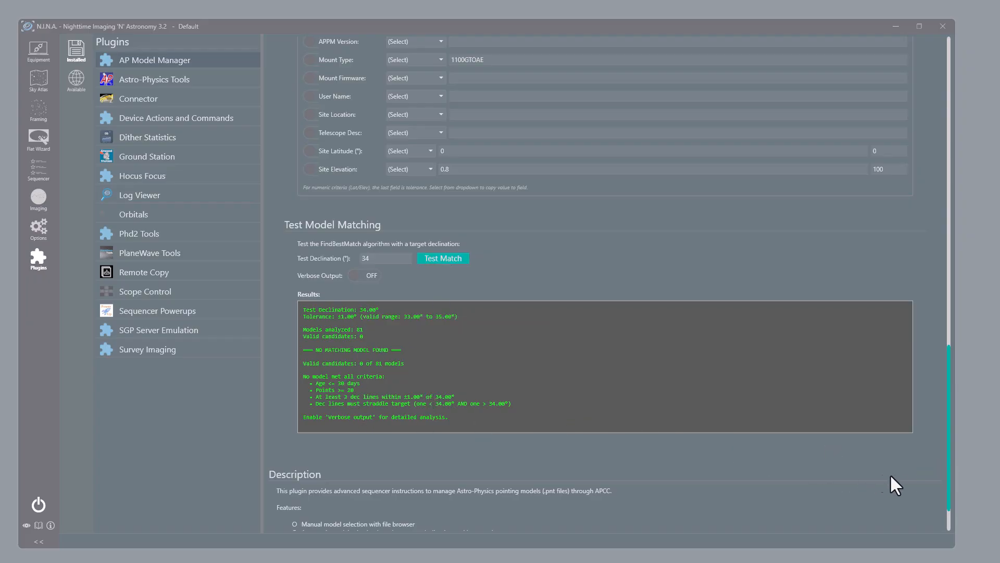
Set the model expiration to 365 days and rerun the match test for declination 34°.
drag(947, 485, 951, 402)
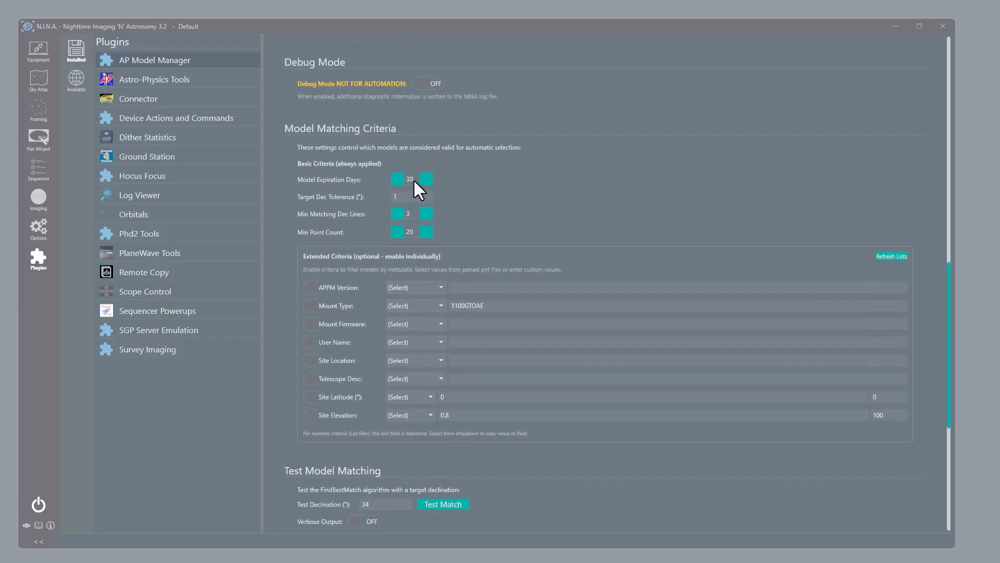
text(3)
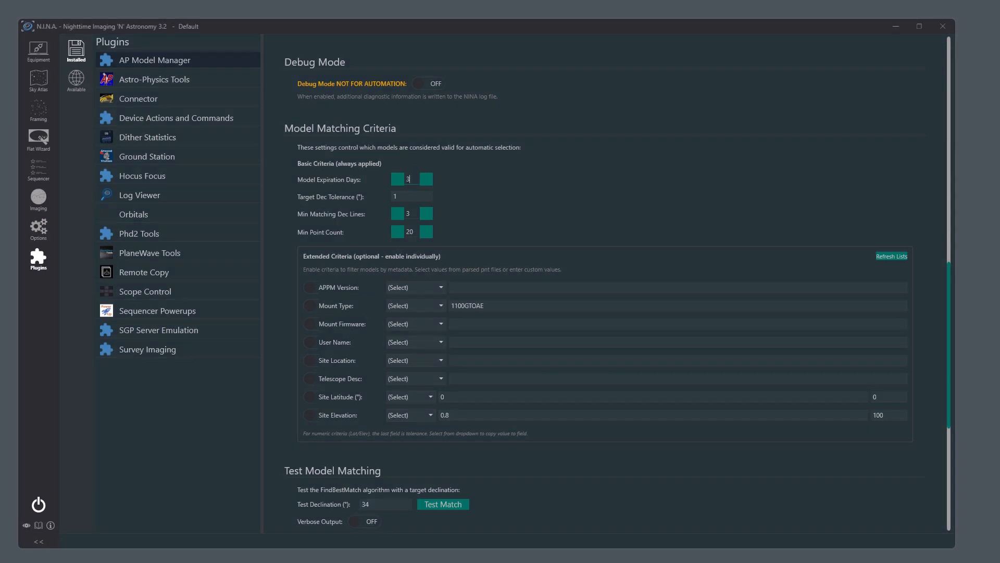
text(65)
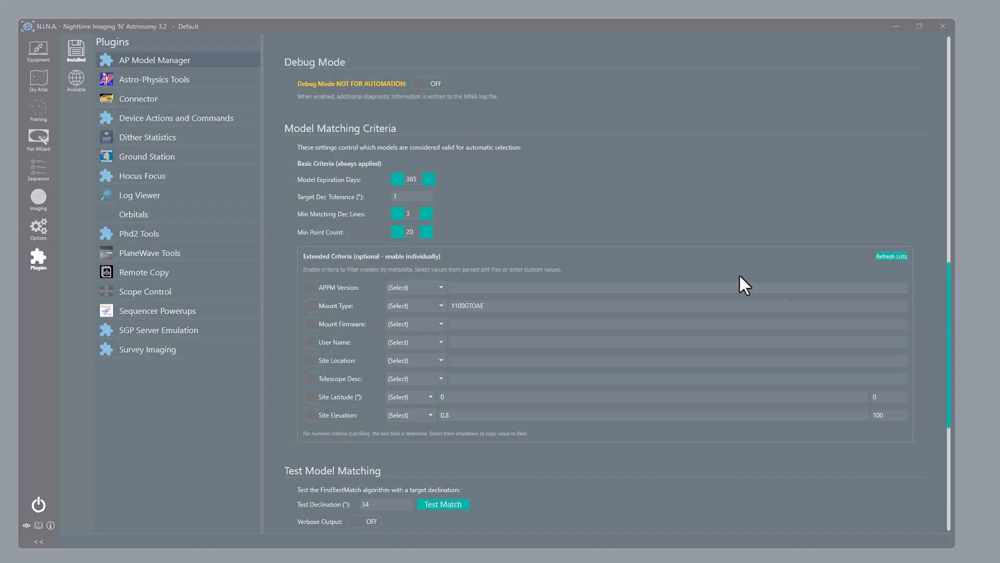
drag(949, 294, 939, 401)
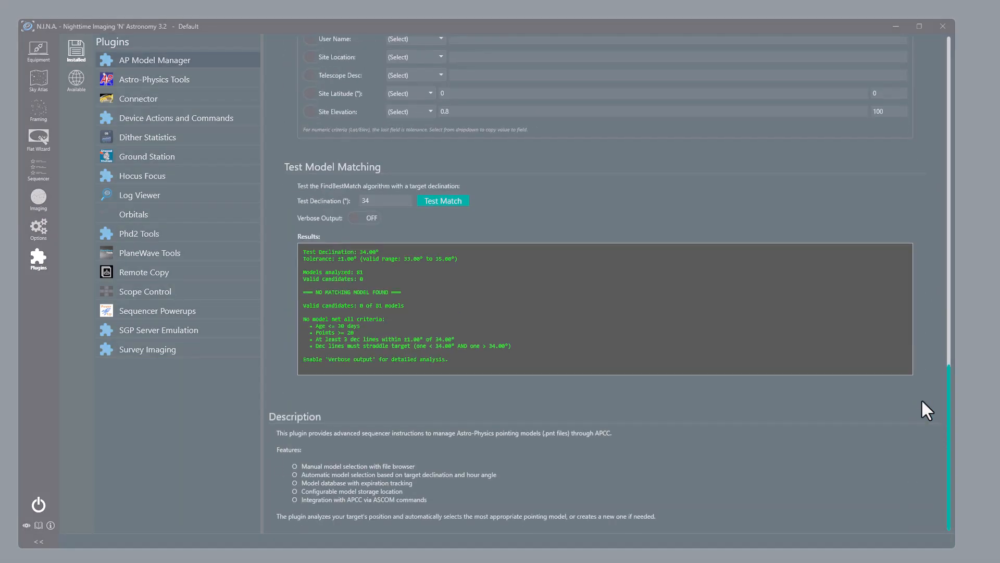
click(448, 200)
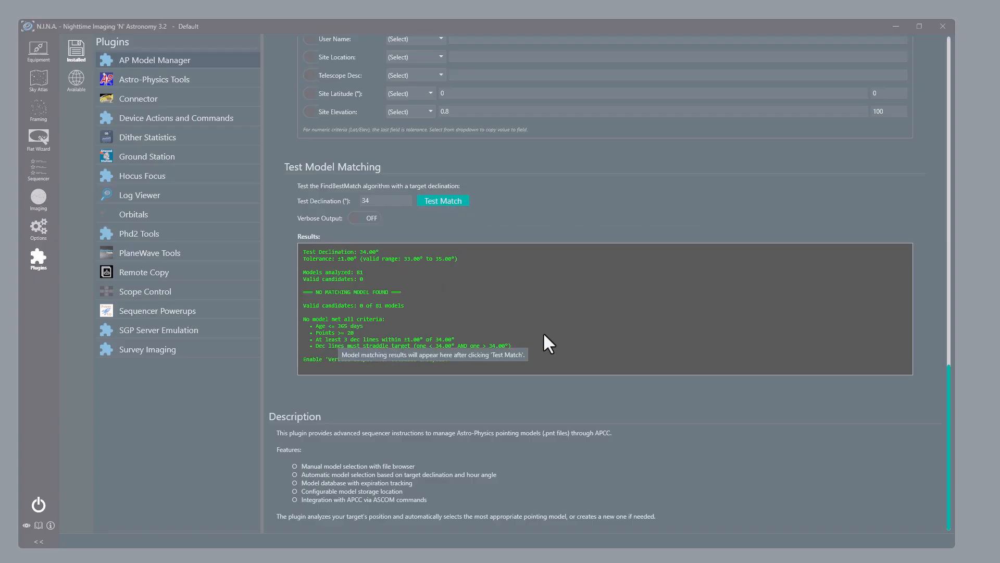
Set the target declination tolerance in the basic matching criteria to 3°.
drag(949, 436, 951, 347)
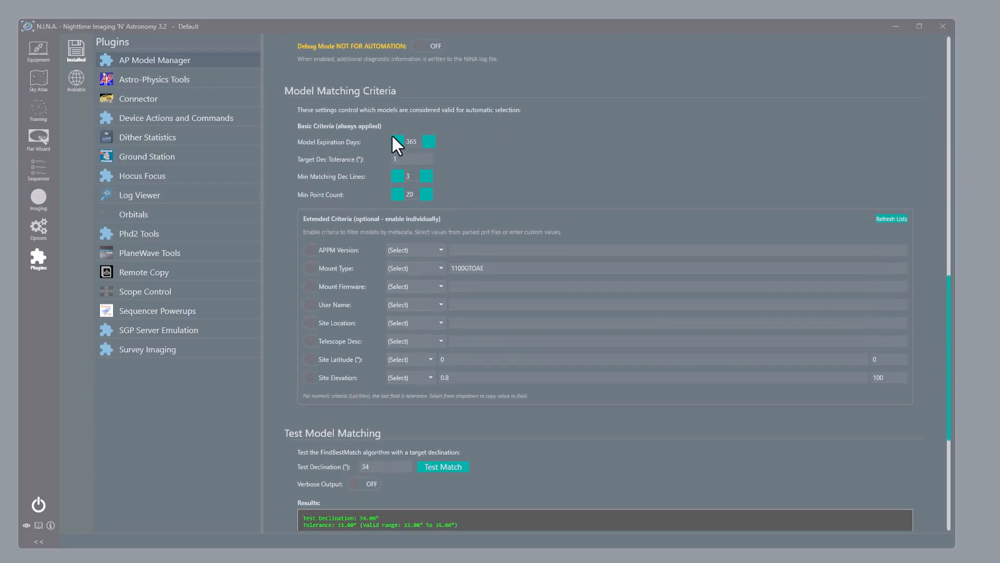
double_click(403, 161)
text(3)
drag(949, 293, 944, 379)
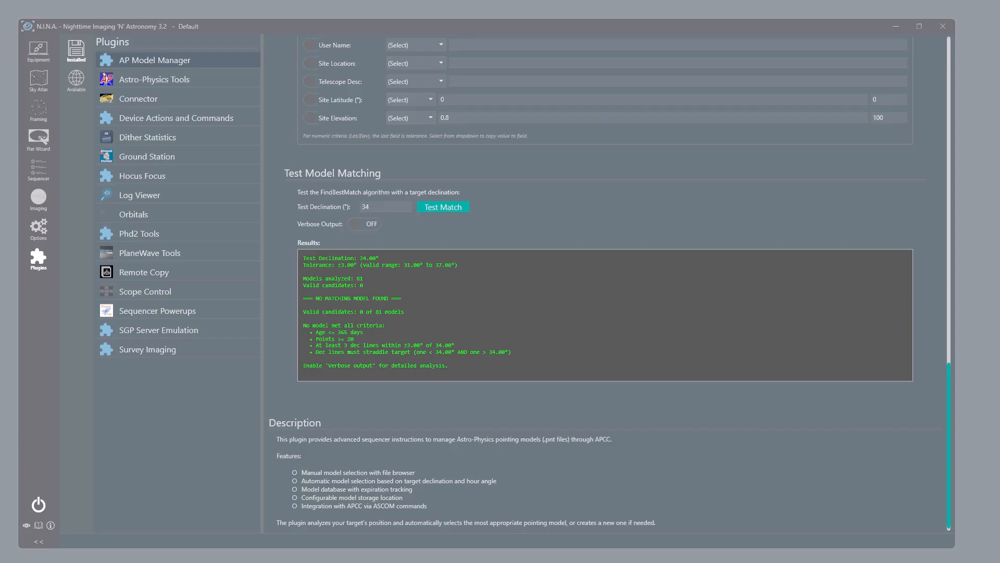
Change the test declination to 43° and run the match test.
drag(385, 207, 352, 205)
text(43)
click(448, 209)
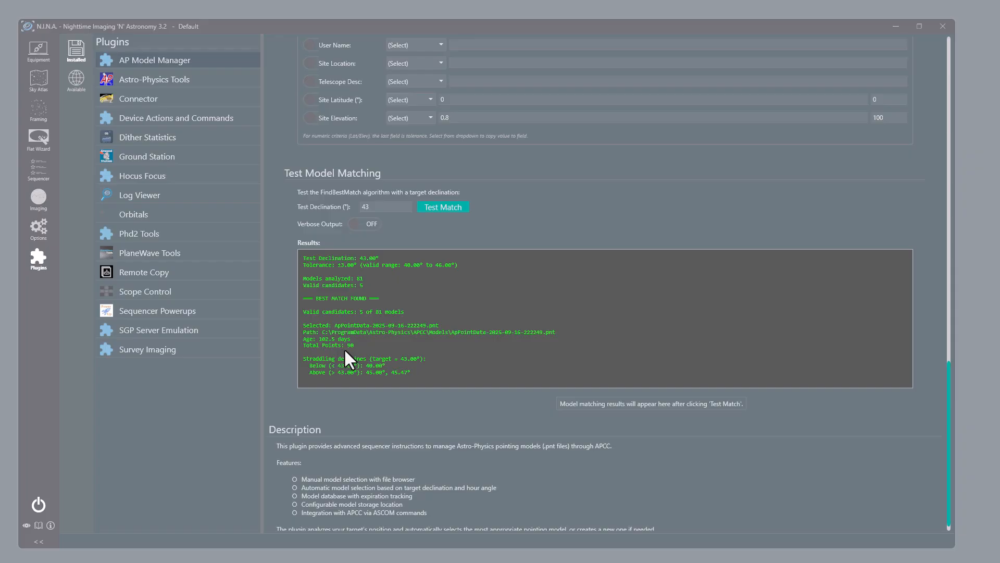
Enable verbose output, rerun the match test and examine the validation checks of the individual models.
click(367, 224)
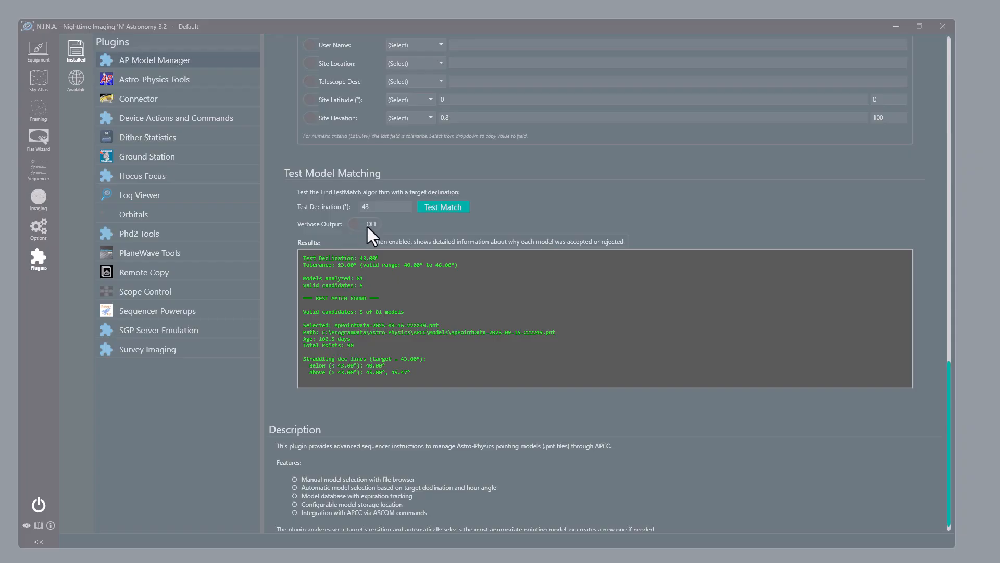
click(454, 205)
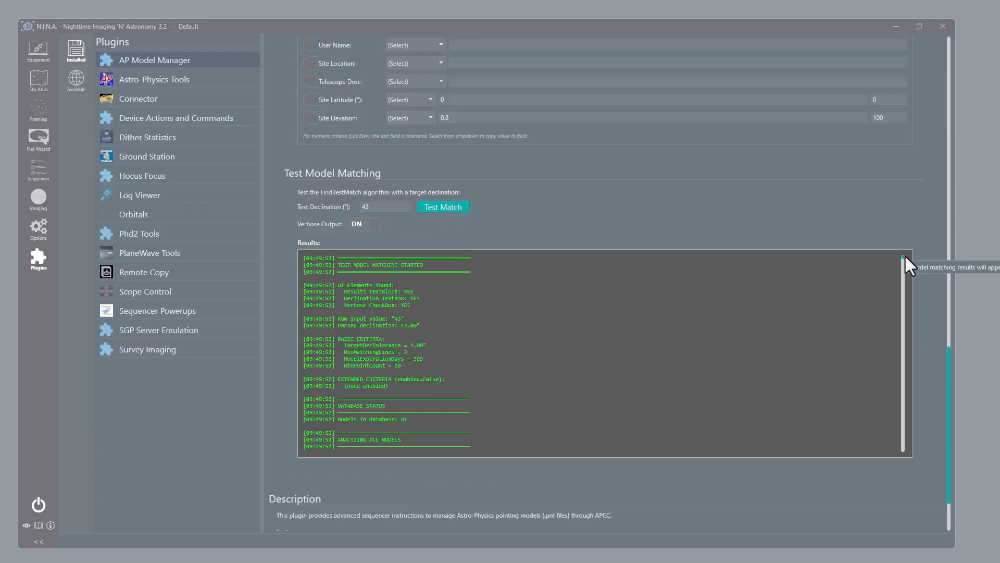
drag(902, 258, 902, 270)
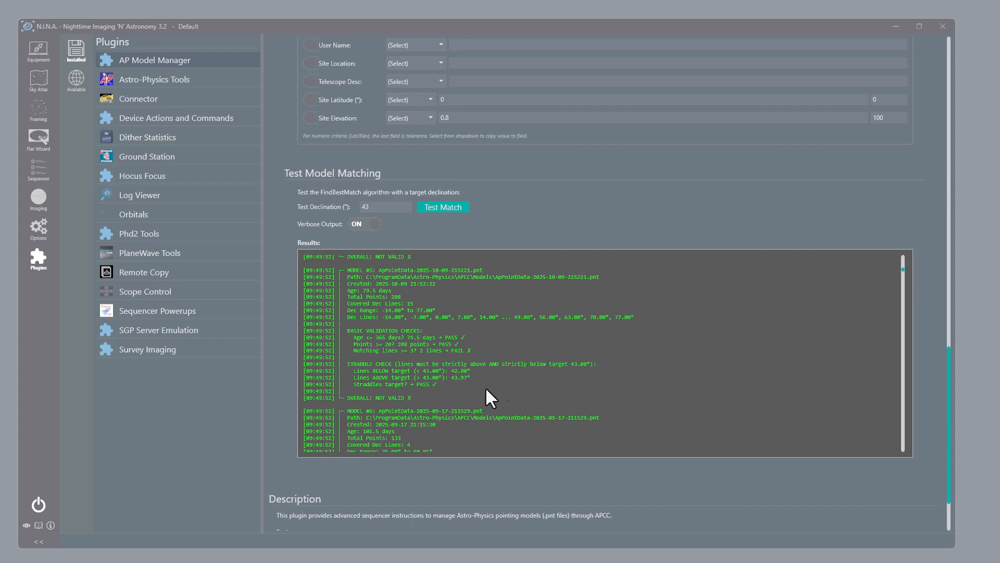
scroll(381, 373, down, 8)
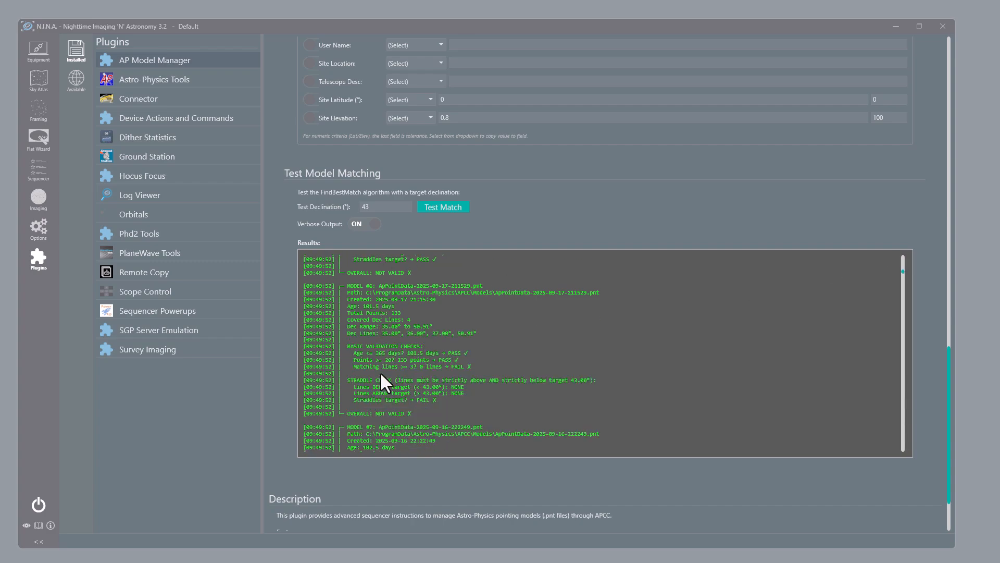
scroll(383, 377, down, 7)
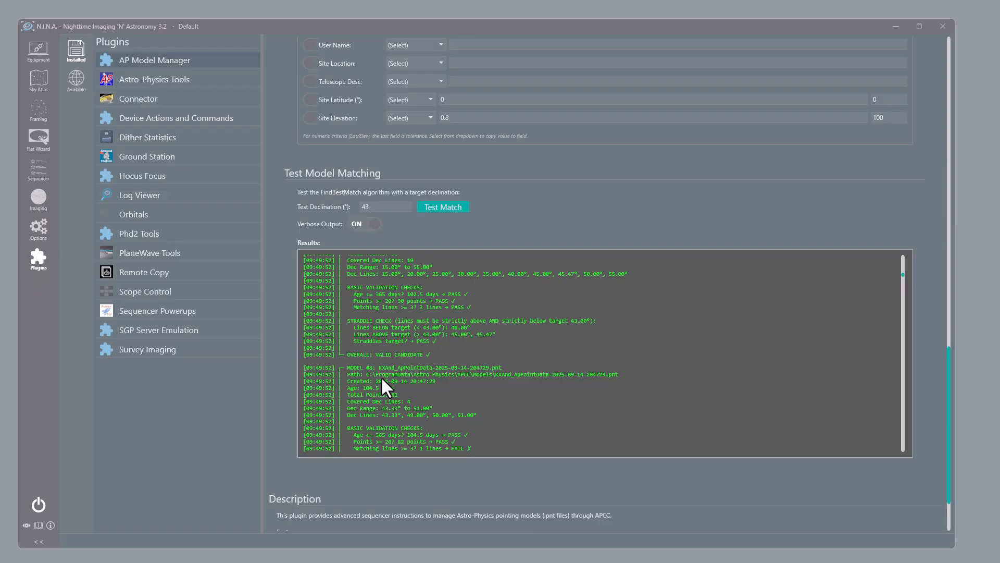
scroll(387, 388, down, 3)
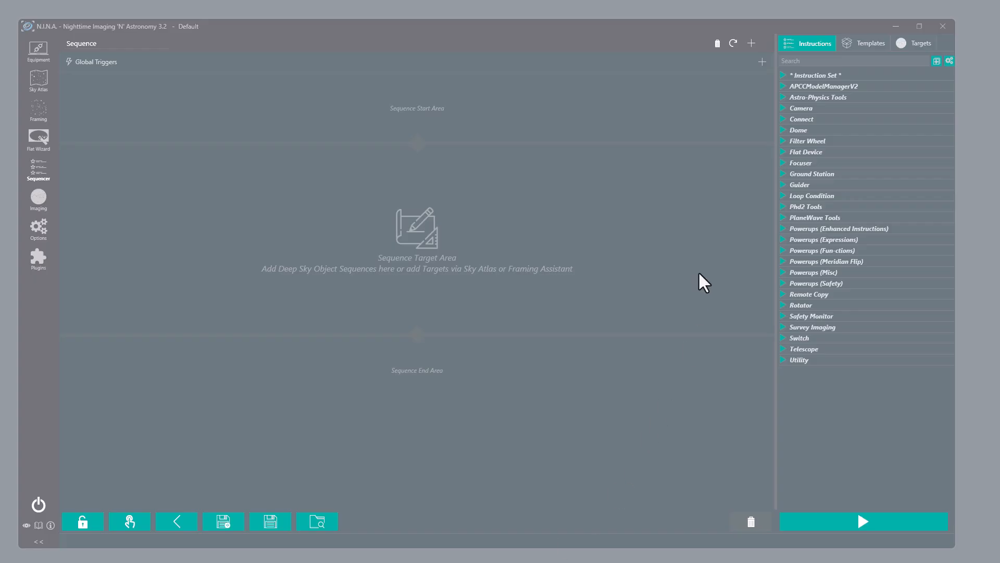
Show the APCCModelManagerV2 instructions and add a Deep Sky Object Instruction Set to the sequence target area.
click(782, 86)
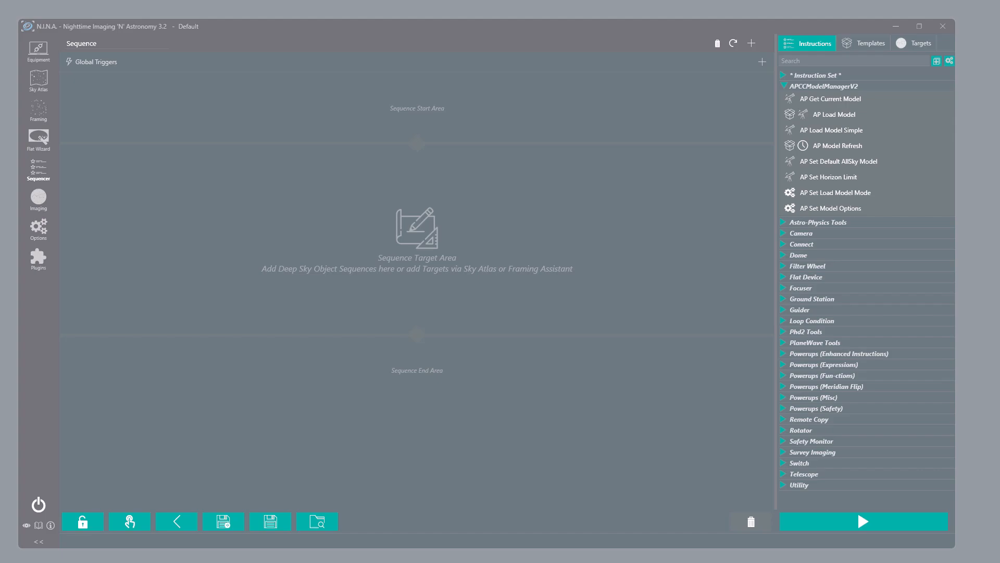
click(784, 75)
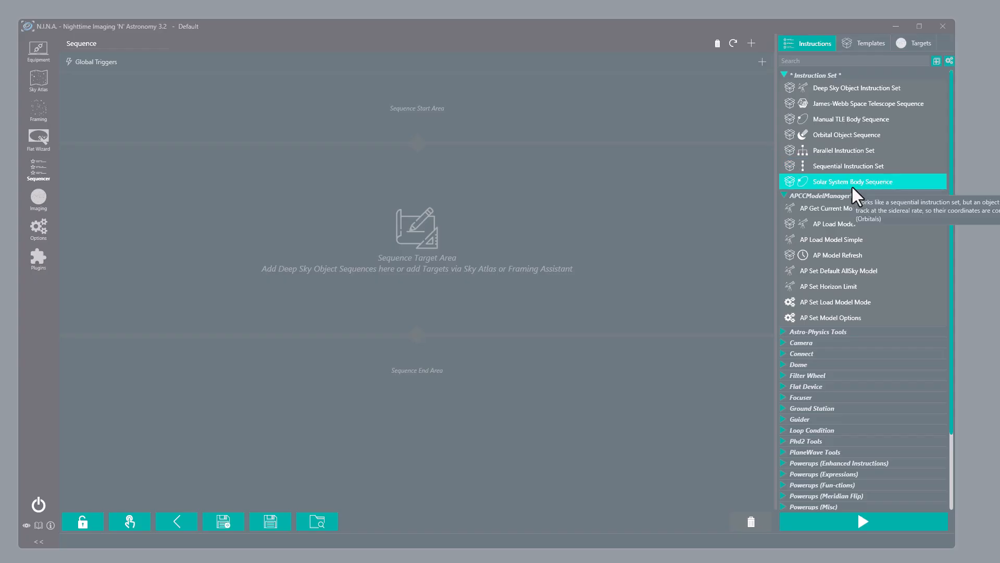
drag(891, 88, 536, 241)
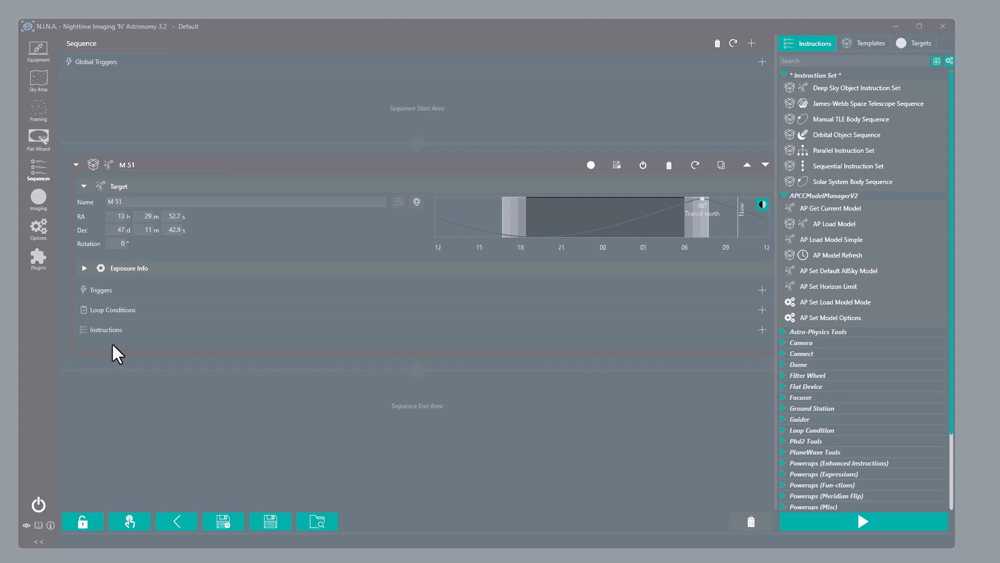
Collapse the M 51 target and insert an AP Model Refresh container above it in the sequence.
click(76, 165)
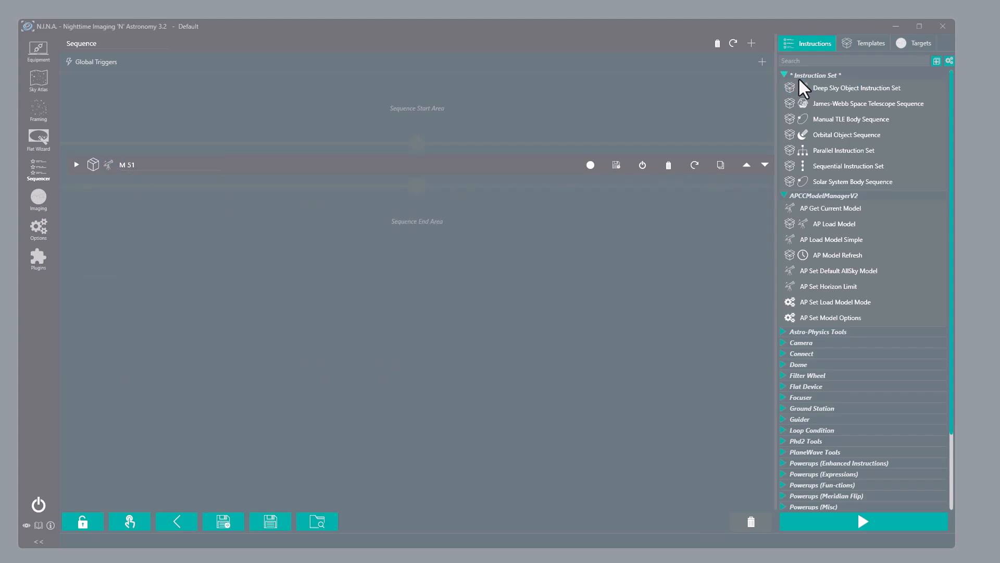
click(783, 75)
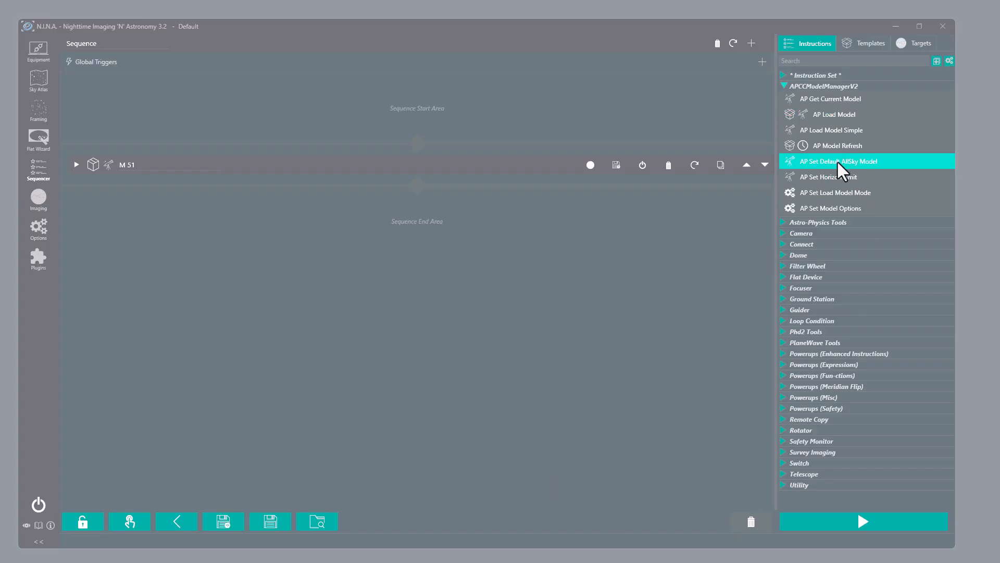
drag(838, 152, 353, 153)
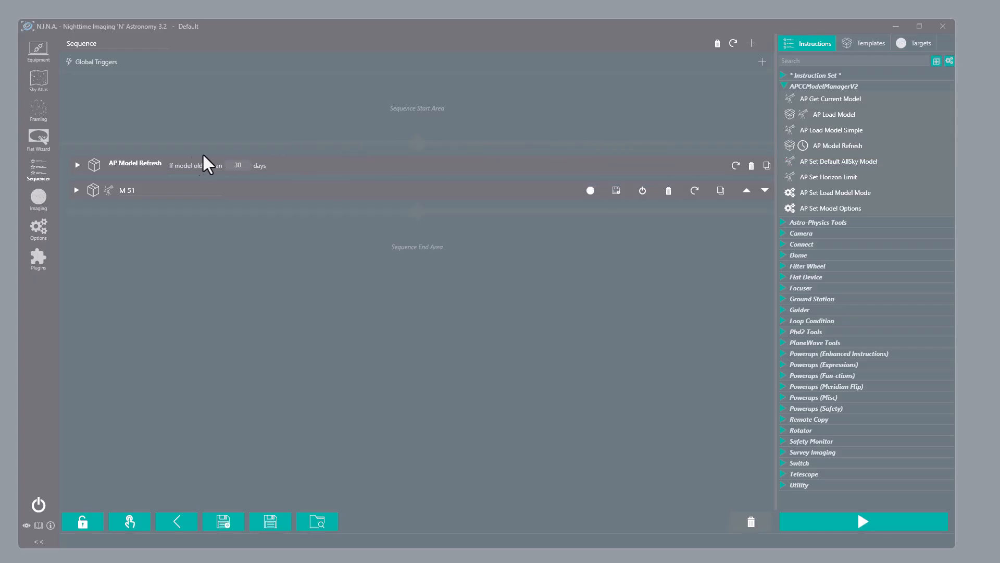
Add Create All-Sky Model and, below it, AP Set Default AllSky Model to the AP Model Refresh container, and collapse the container.
click(77, 165)
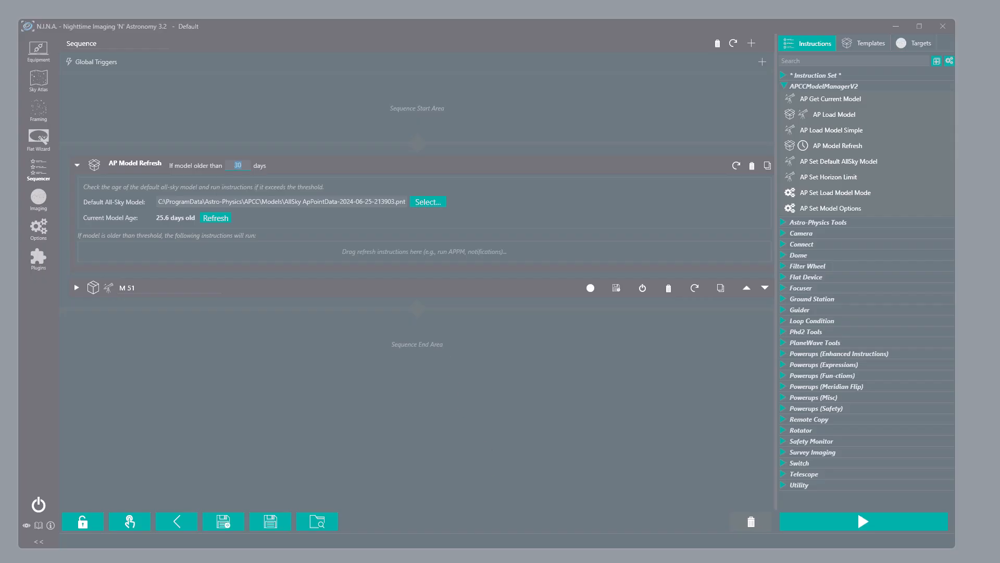
click(230, 168)
click(783, 221)
drag(835, 255, 255, 253)
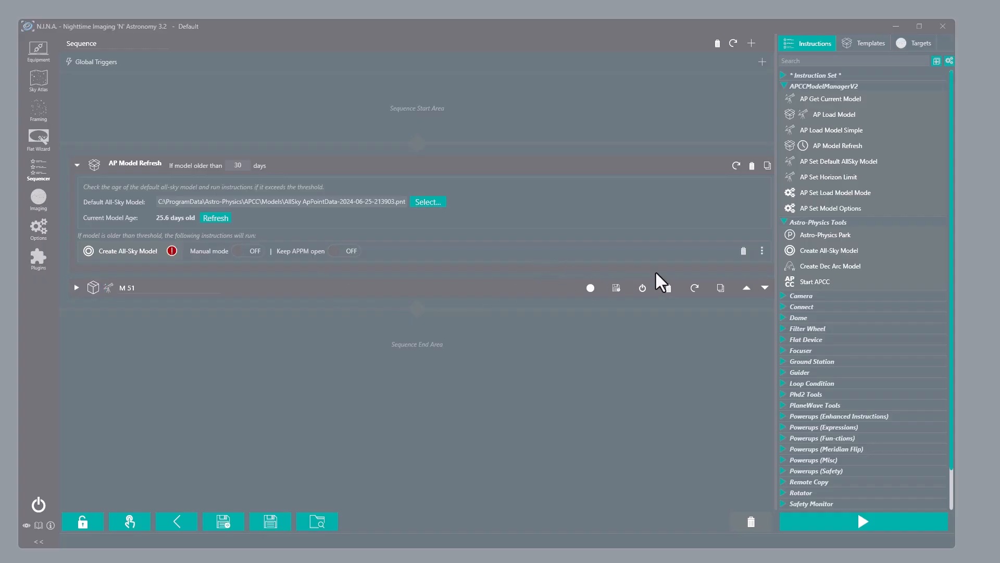
drag(856, 161, 343, 263)
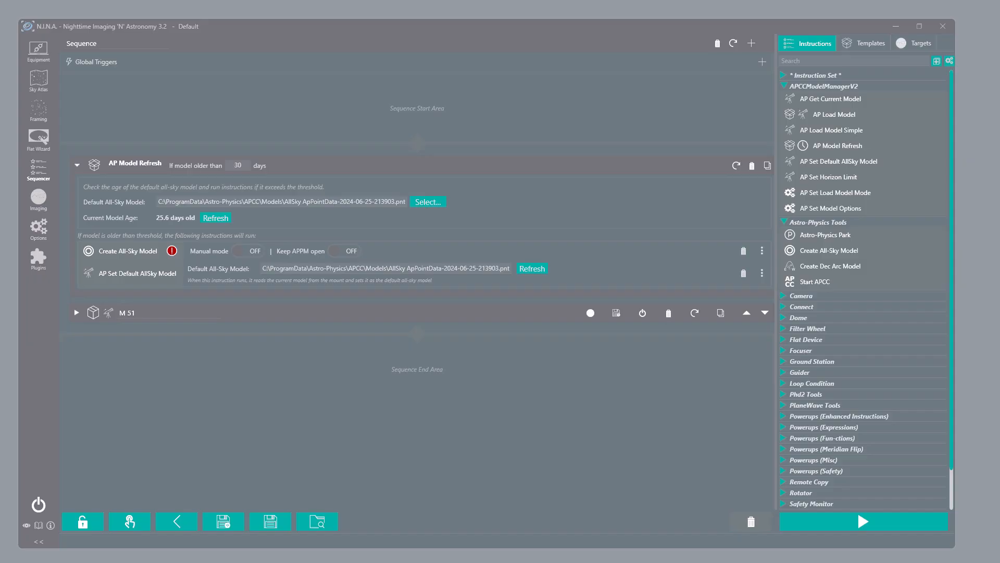
click(76, 166)
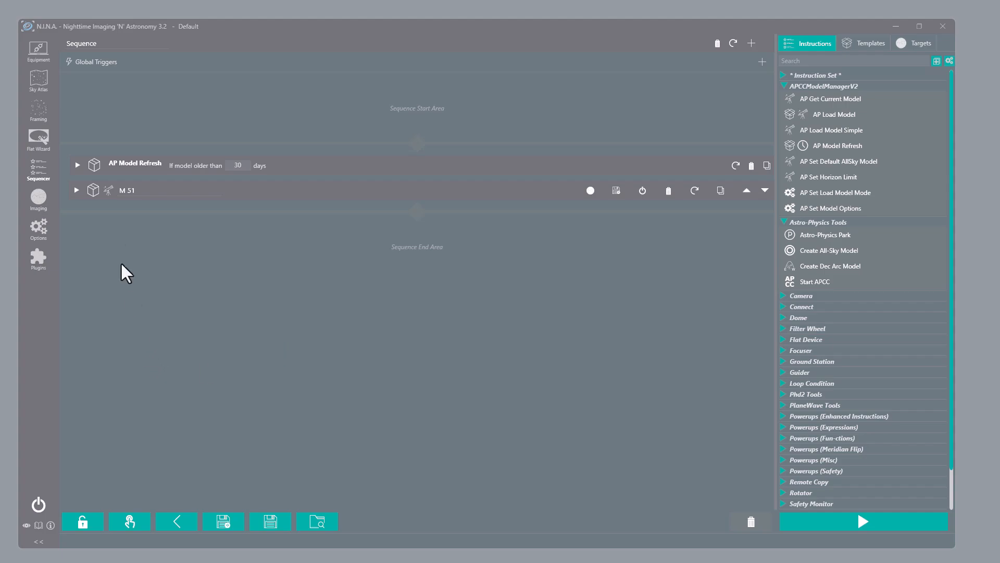
Add an AP Load Model container to the M 51 target's instructions, try the Disabled (Skip) mode and set it back to Manual Selection.
click(76, 190)
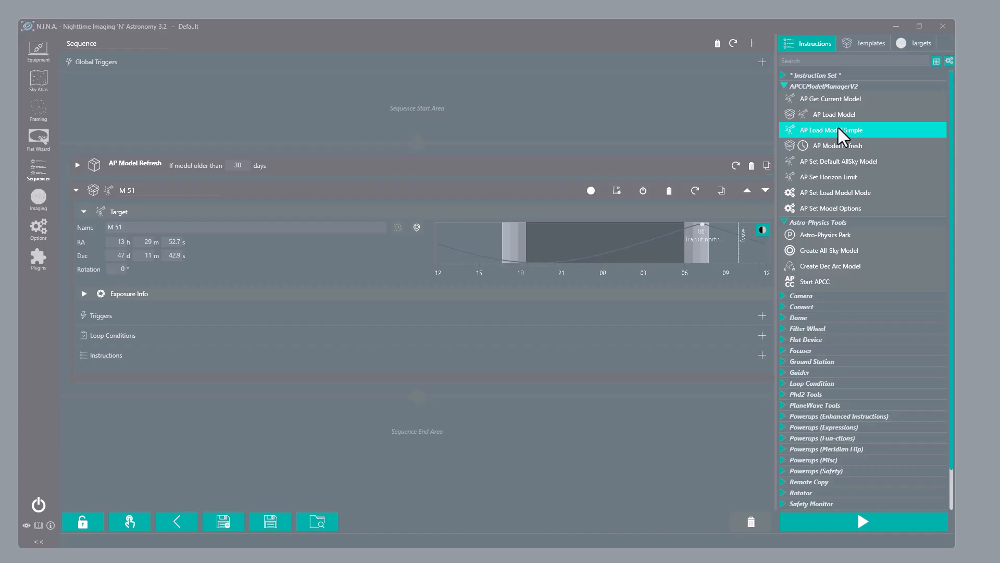
mouse_move(843, 118)
mouse_down()
mouse_move(344, 330)
mouse_move(228, 364)
mouse_up()
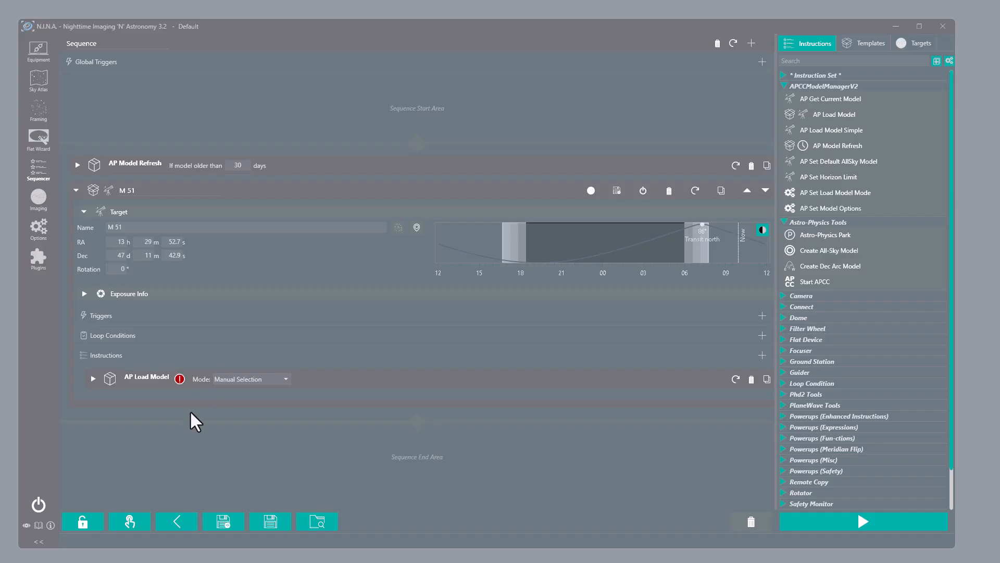
click(286, 378)
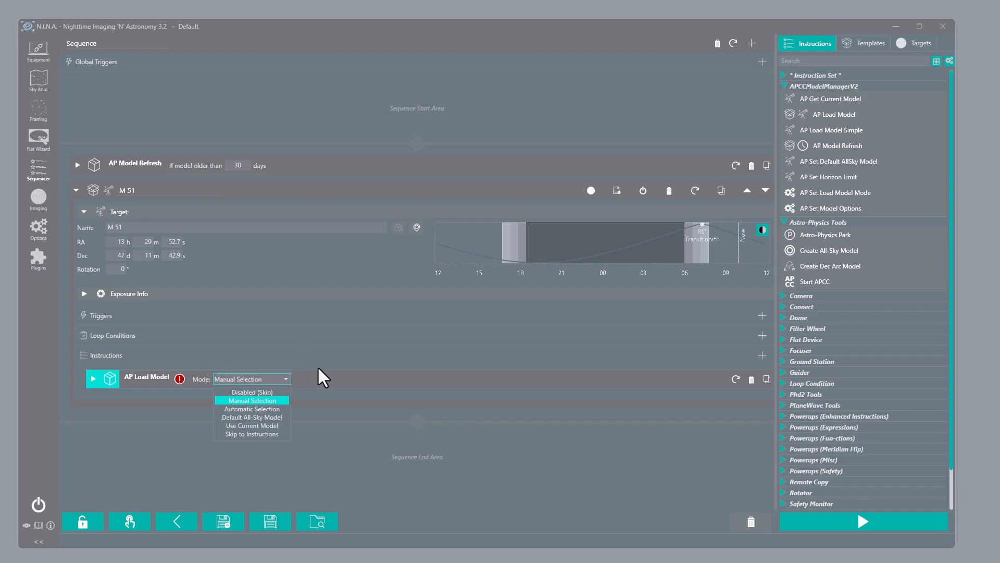
click(273, 395)
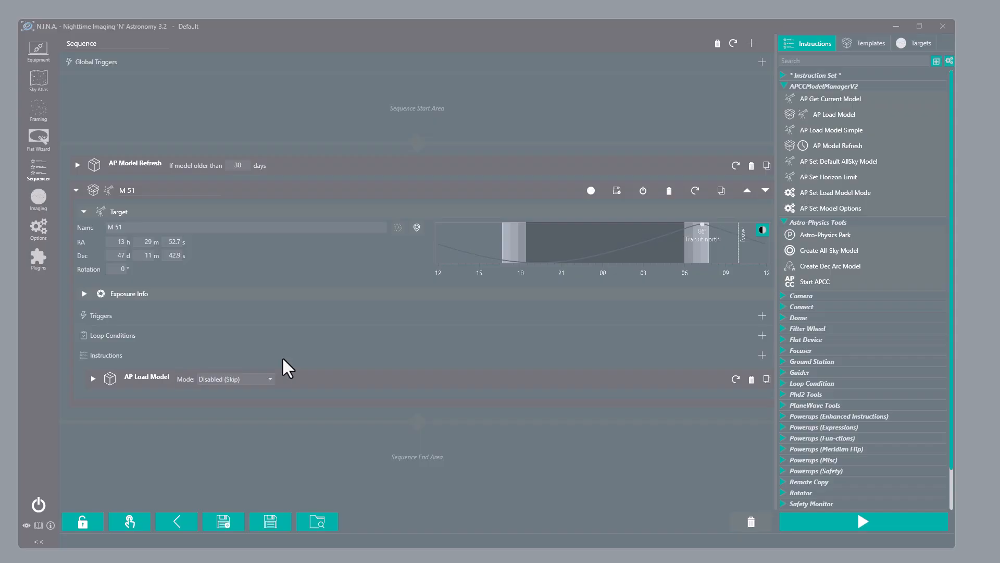
click(251, 379)
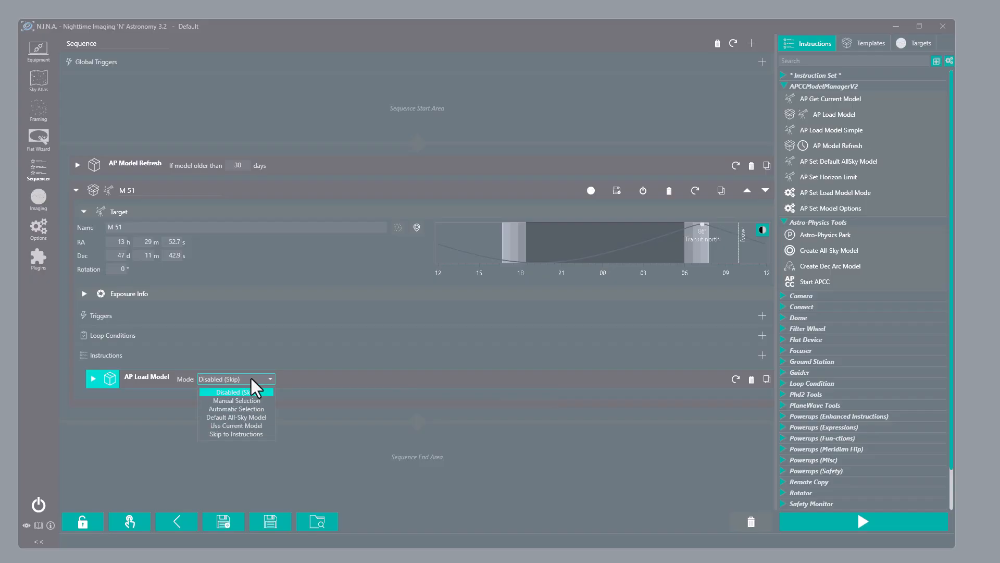
click(238, 401)
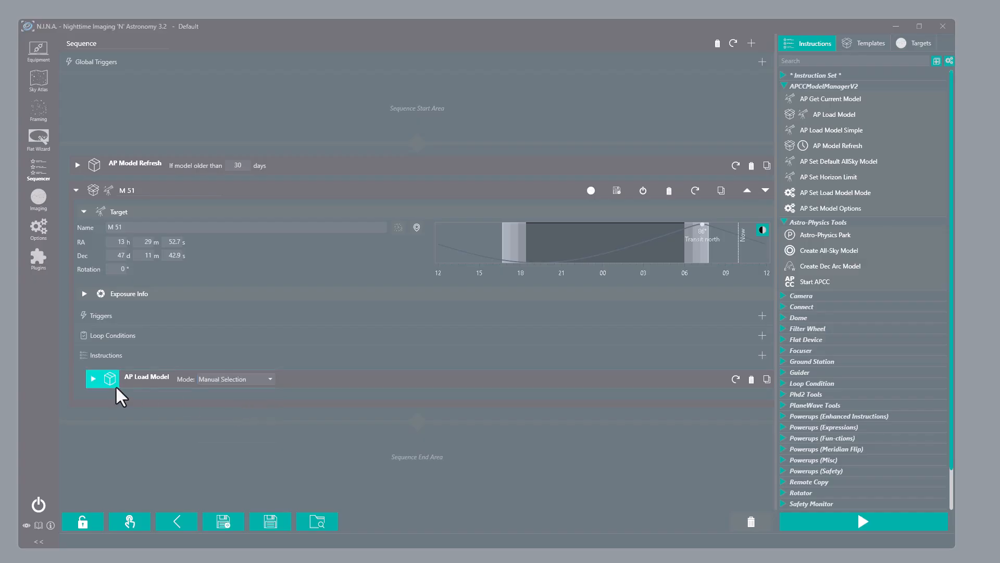
Choose ApPointData-2023-06-04-212329.pnt as the model file, and try Create Dec Arc Model as a failure instruction before removing it.
click(92, 378)
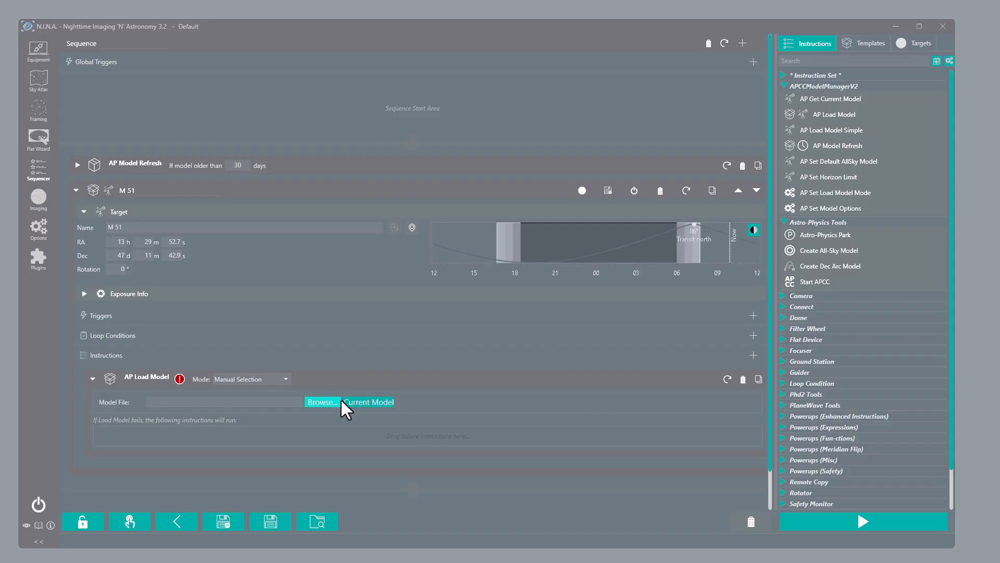
click(326, 401)
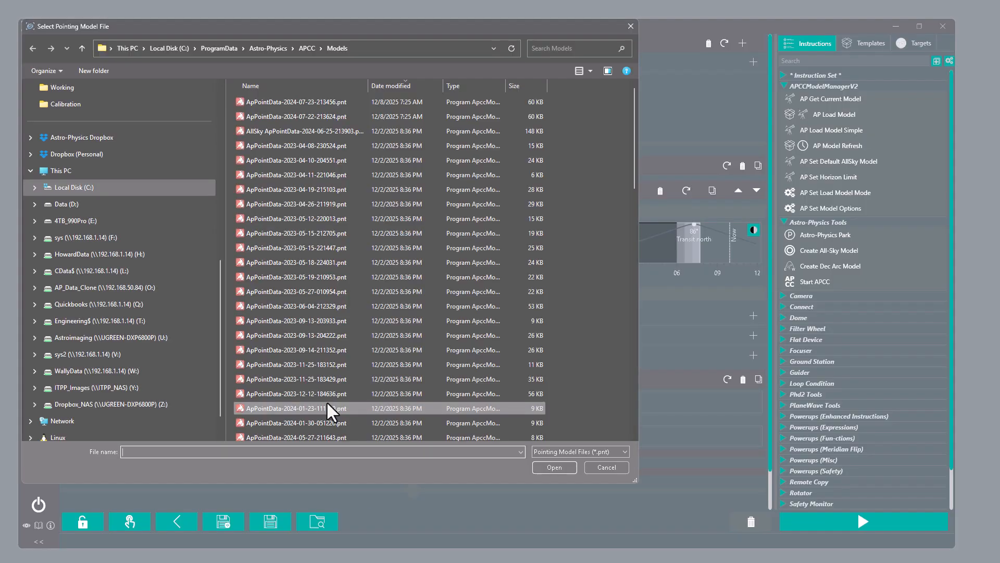
double_click(297, 306)
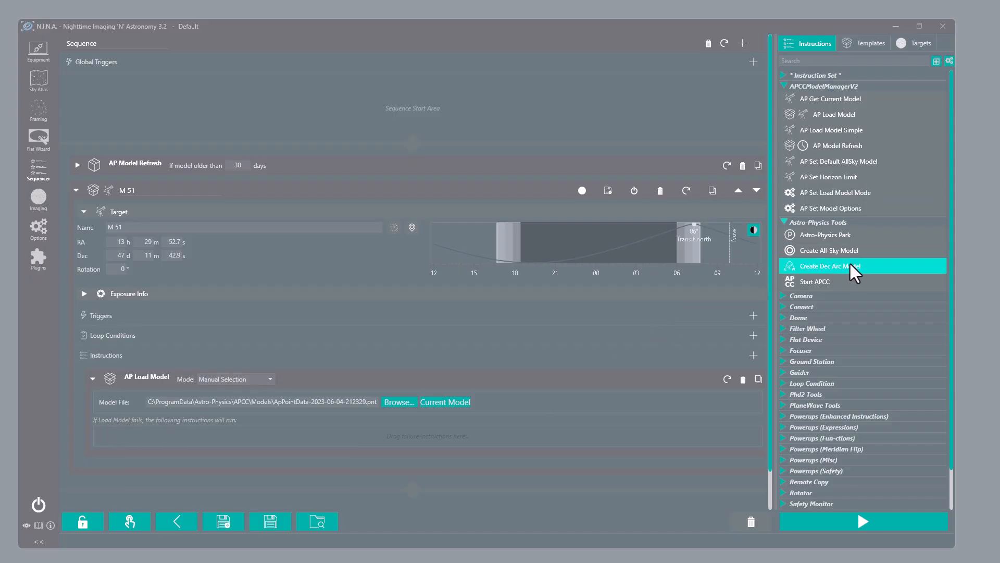
mouse_move(832, 264)
mouse_down()
mouse_move(352, 404)
mouse_move(298, 435)
mouse_up()
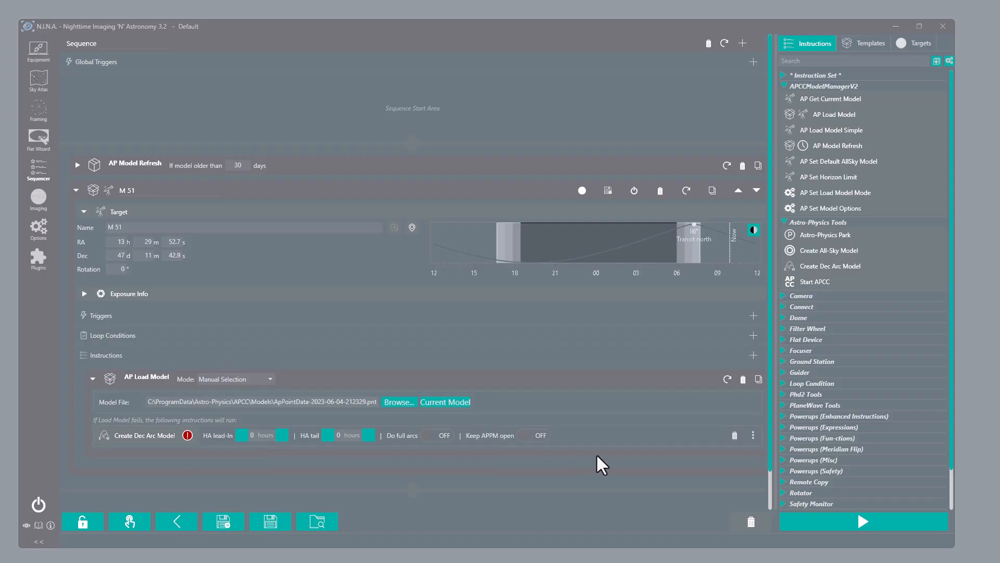
click(735, 435)
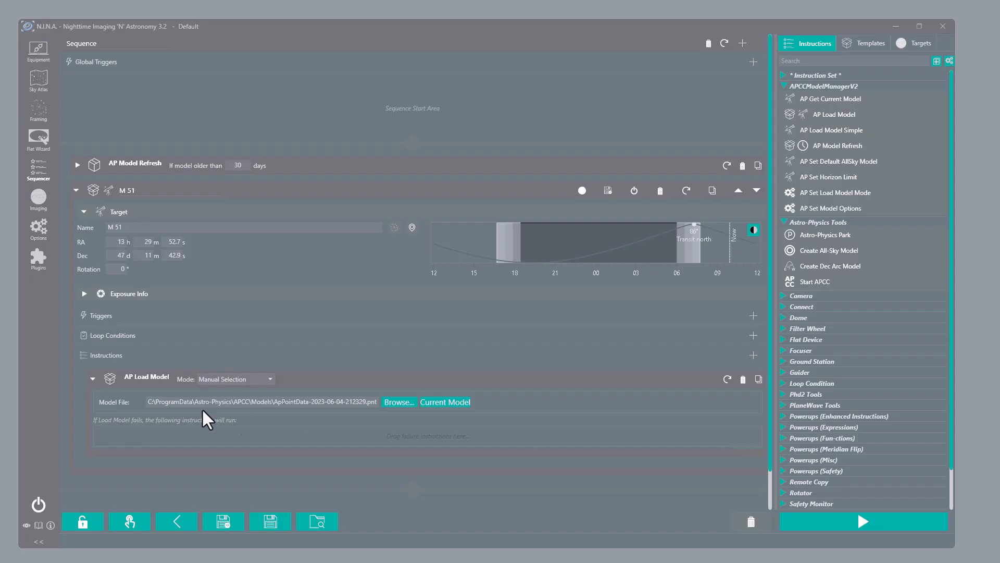
Switch the AP Load Model container to Automatic Selection and check for a model matching the target declination.
click(255, 379)
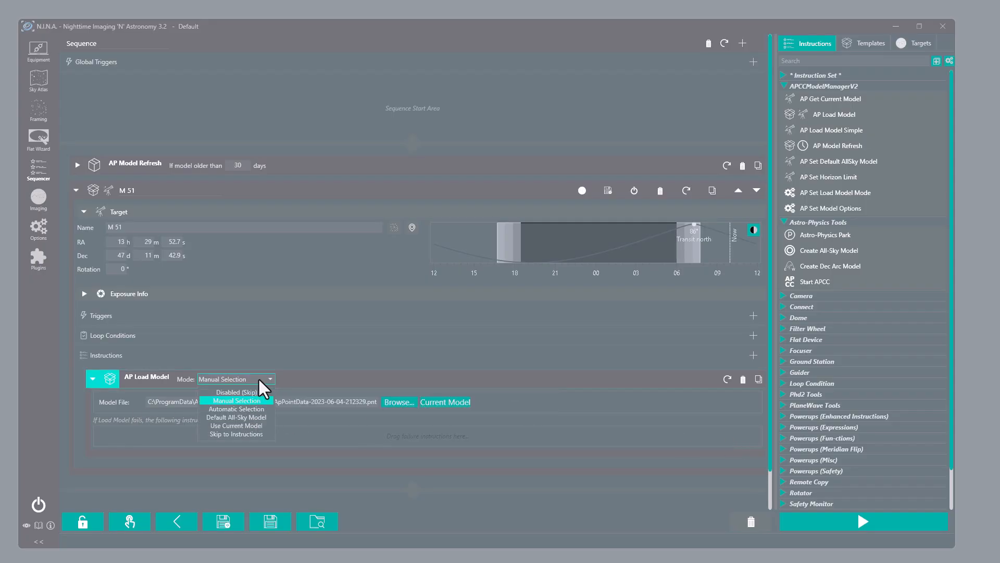
click(249, 409)
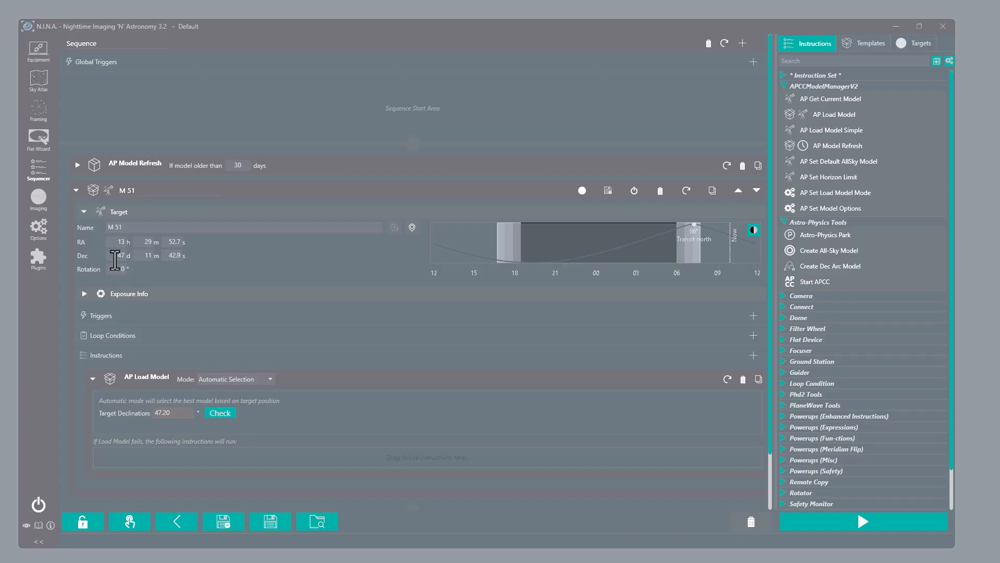
click(217, 411)
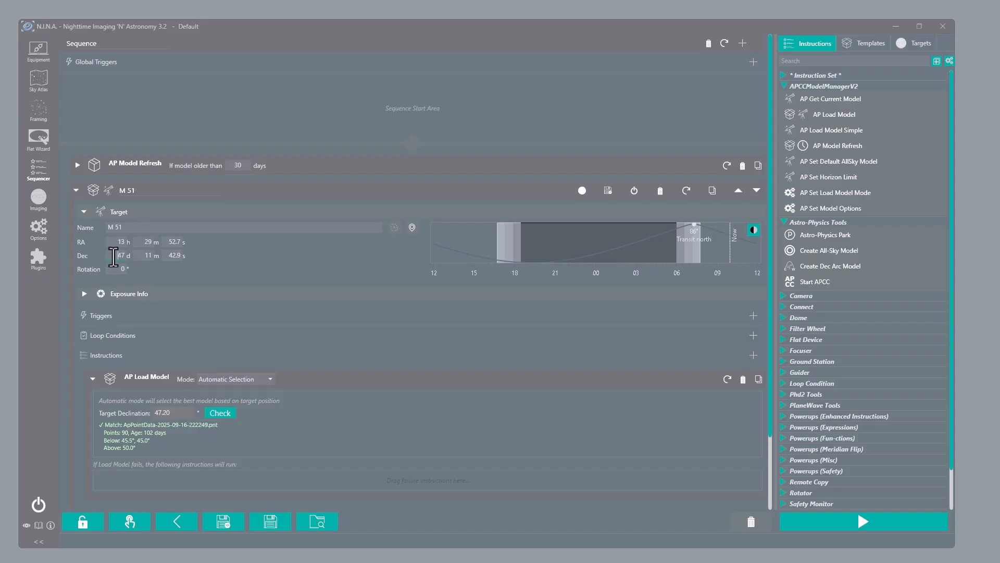
Set the M 51 target's declination degrees to 34 and rerun the model match check.
text(34)
key(Tab)
click(220, 413)
click(224, 414)
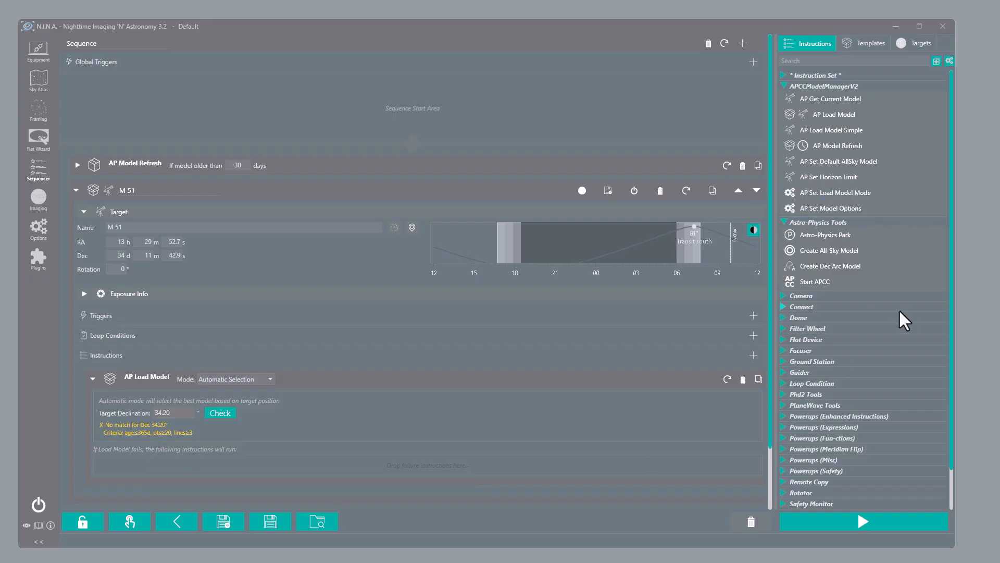
Add Create Dec Arc Model and AP Set Model Options as failure instructions of the AP Load Model container.
drag(856, 268, 214, 466)
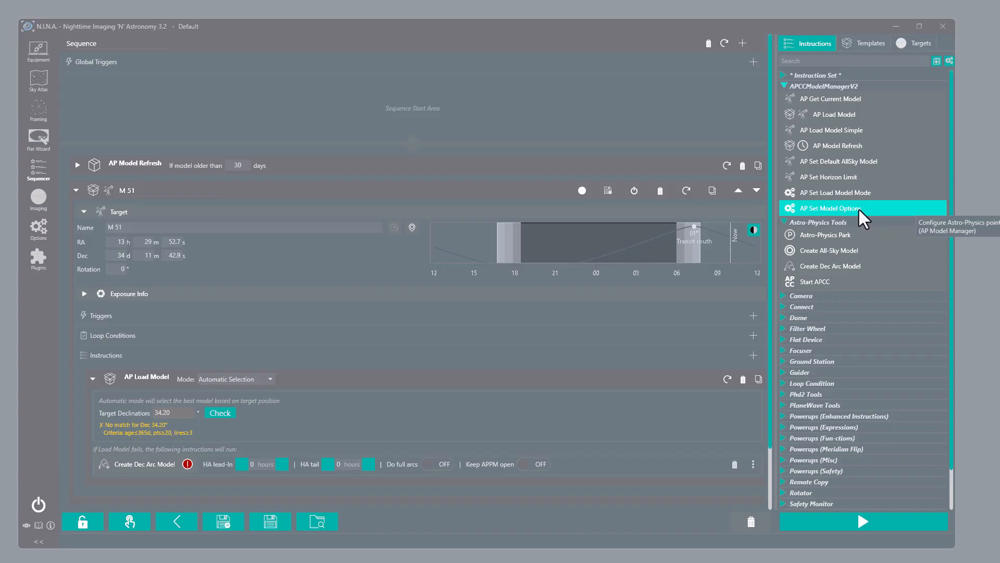
mouse_move(859, 208)
mouse_down()
mouse_move(561, 393)
mouse_move(292, 476)
mouse_move(300, 488)
mouse_up()
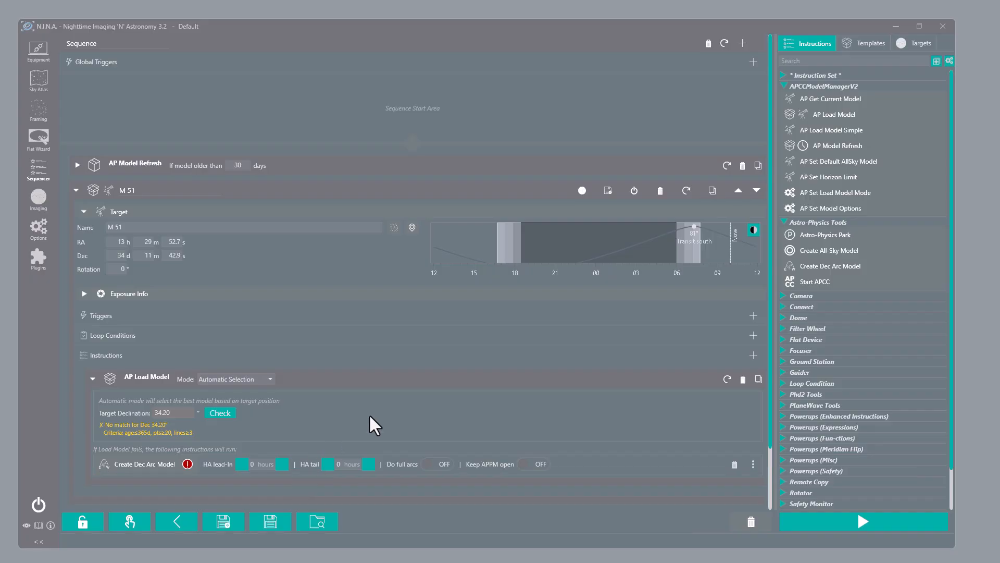
scroll(373, 420, down, 2)
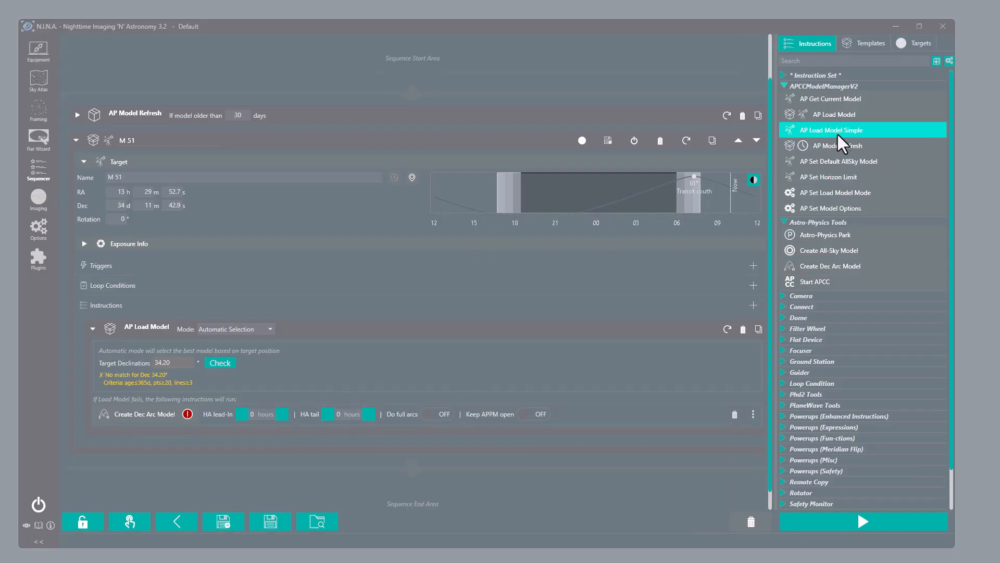
drag(838, 210, 259, 426)
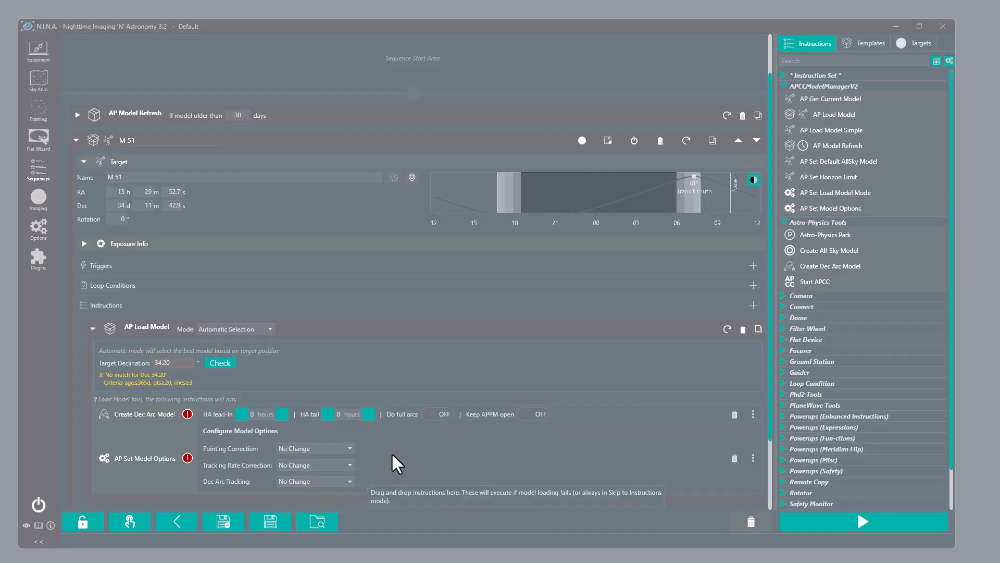
In AP Set Model Options, disable pointing correction and enable both tracking rate correction and Dec arc tracking.
click(335, 446)
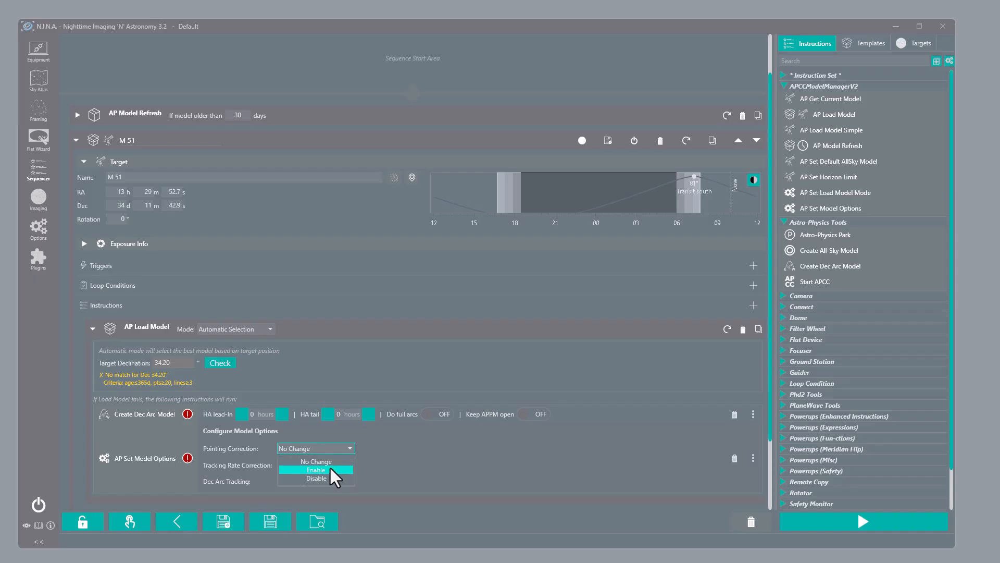
click(331, 478)
click(321, 464)
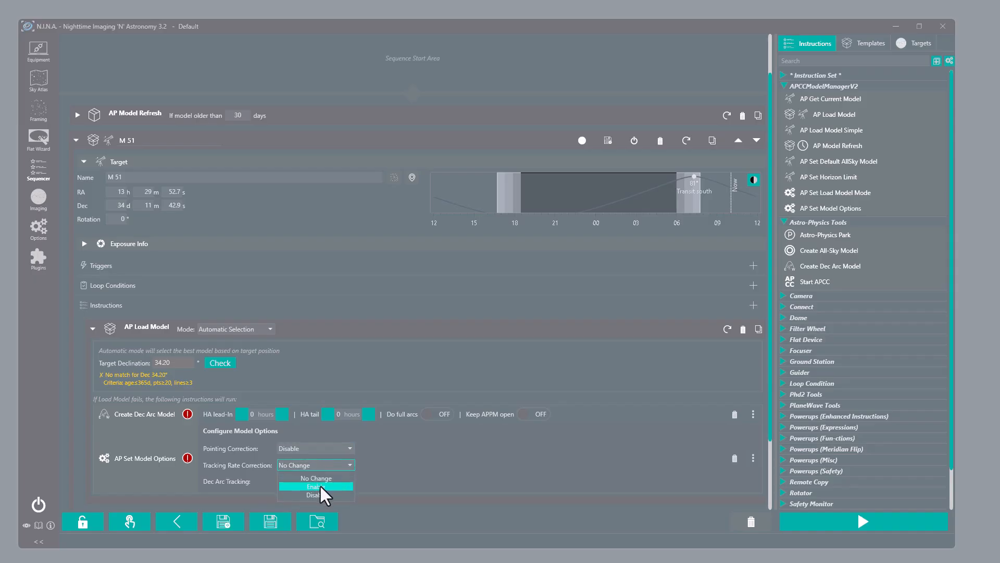
click(320, 486)
click(318, 481)
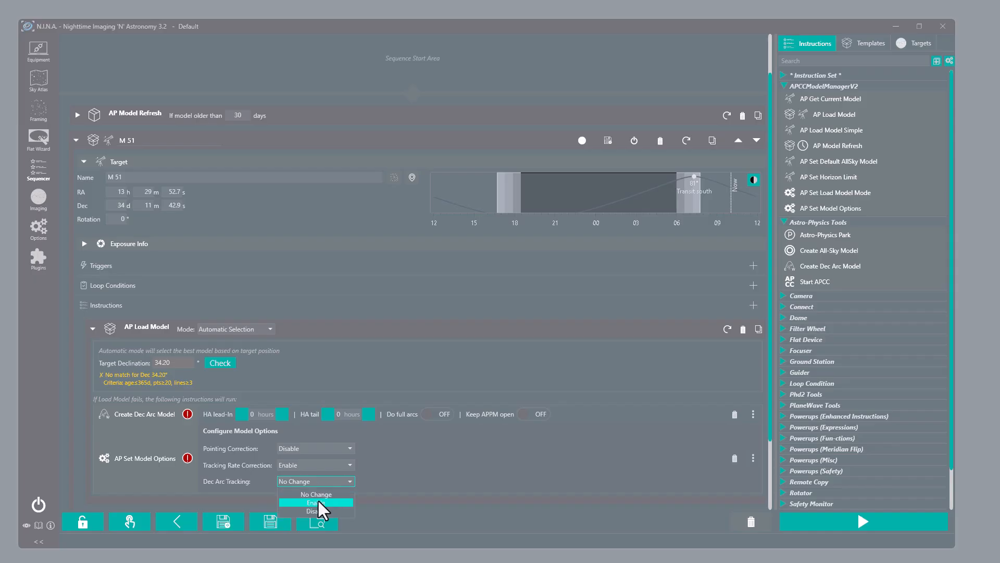
click(318, 501)
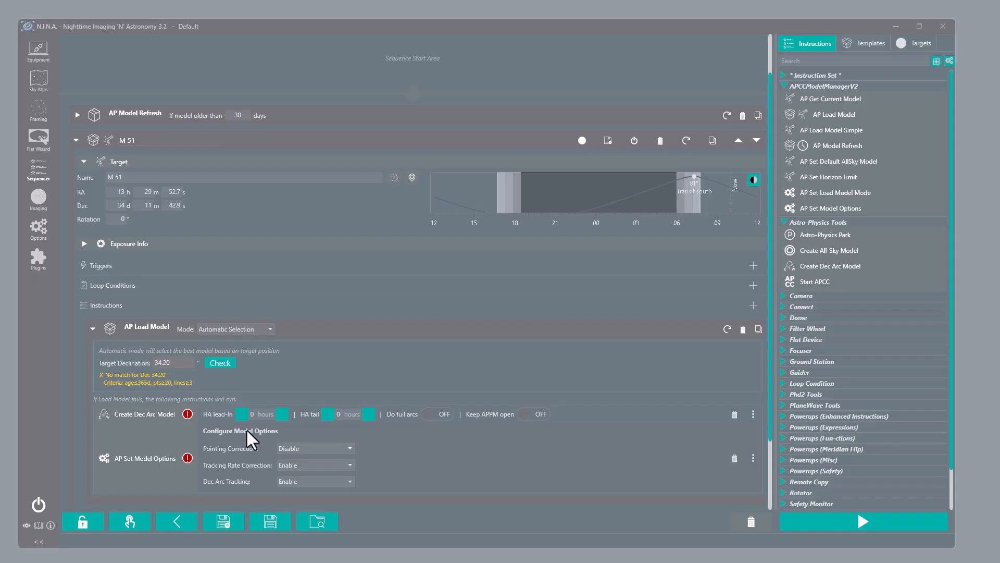
Replace both failure instructions of the AP Load Model container with one AP Load Model Simple in Default All-Sky Model mode.
mouse_move(246, 430)
click(735, 414)
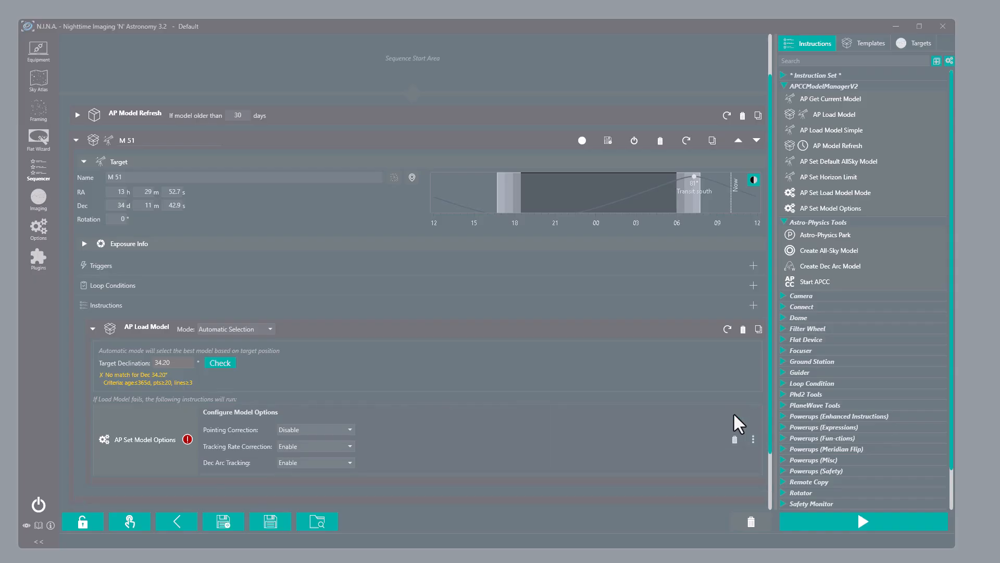
click(735, 440)
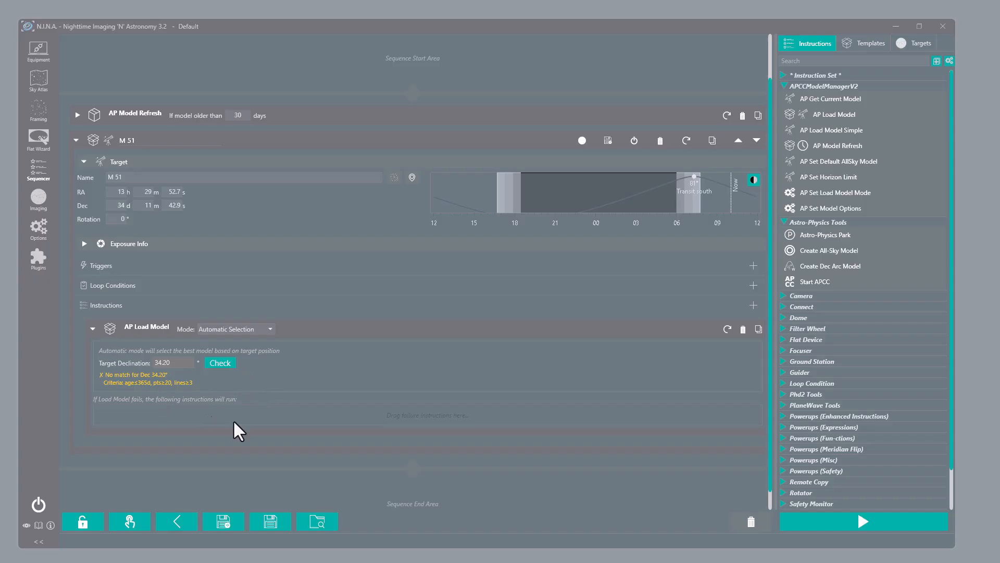
drag(850, 132, 325, 422)
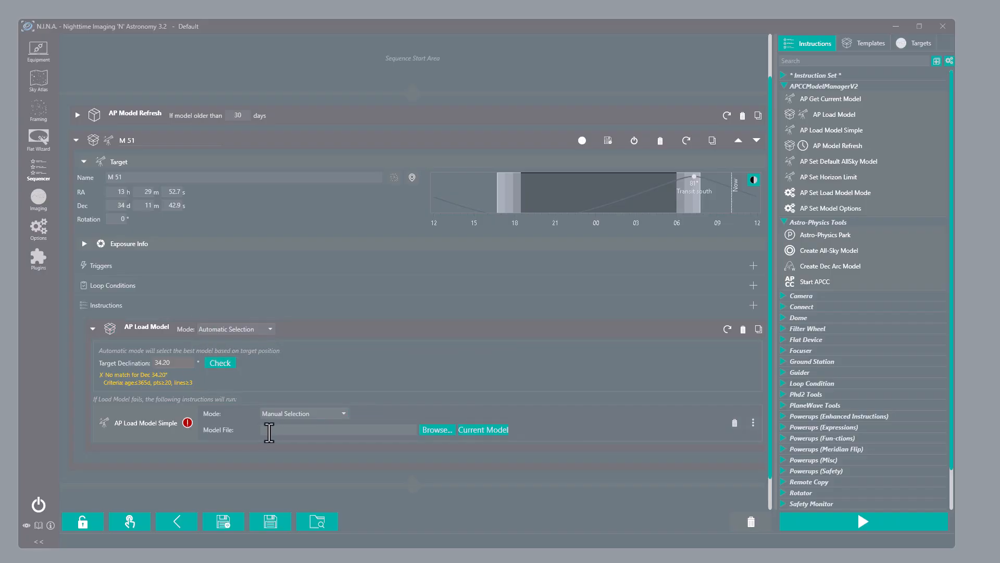
click(299, 413)
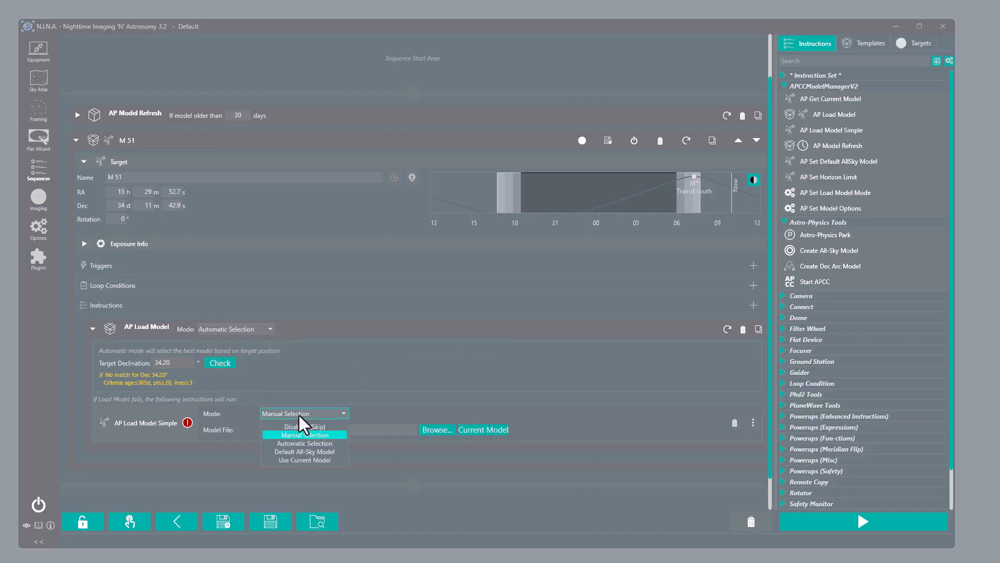
click(293, 450)
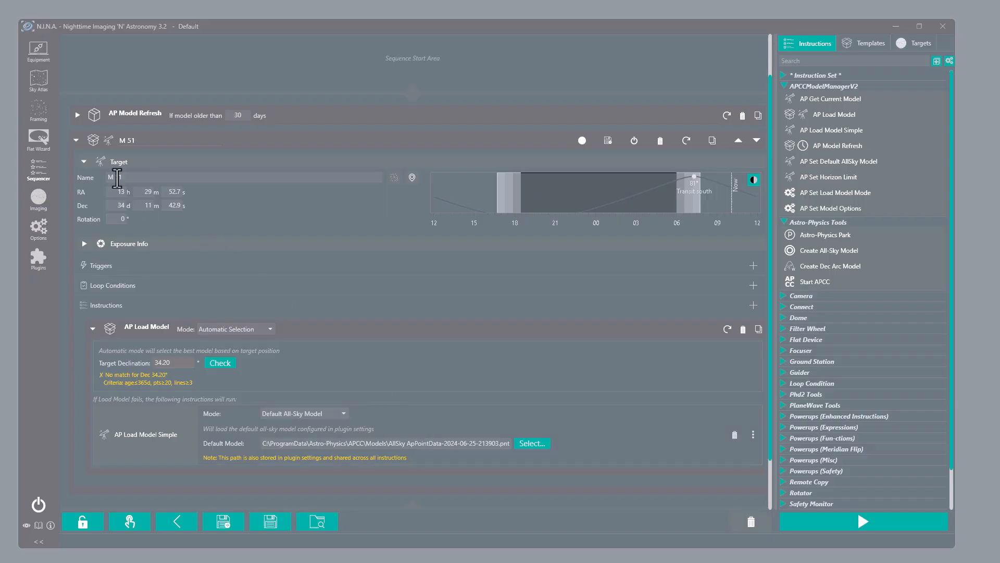
Expand the AP Model Refresh container to review its refresh instructions, and collapse it again.
click(77, 117)
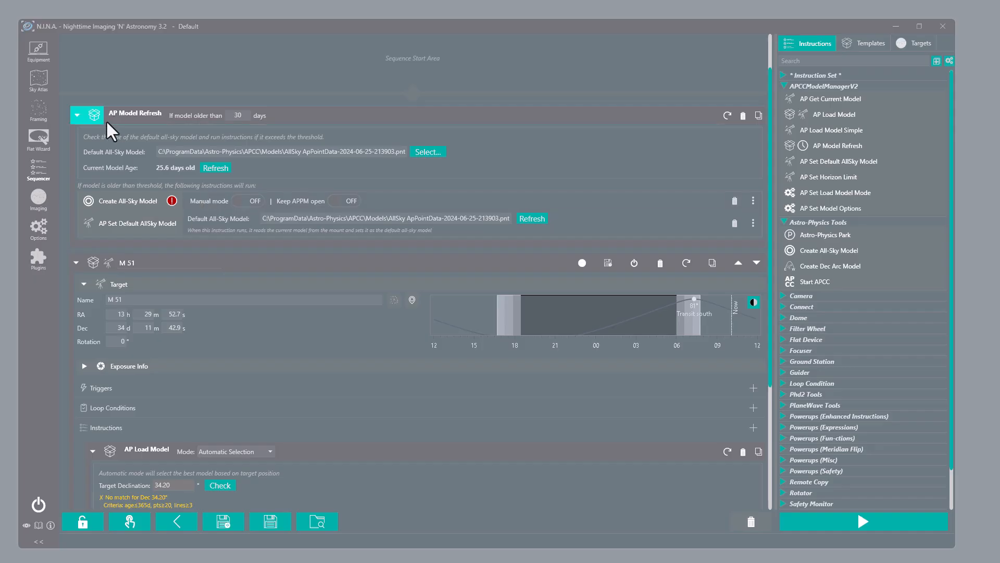
click(78, 115)
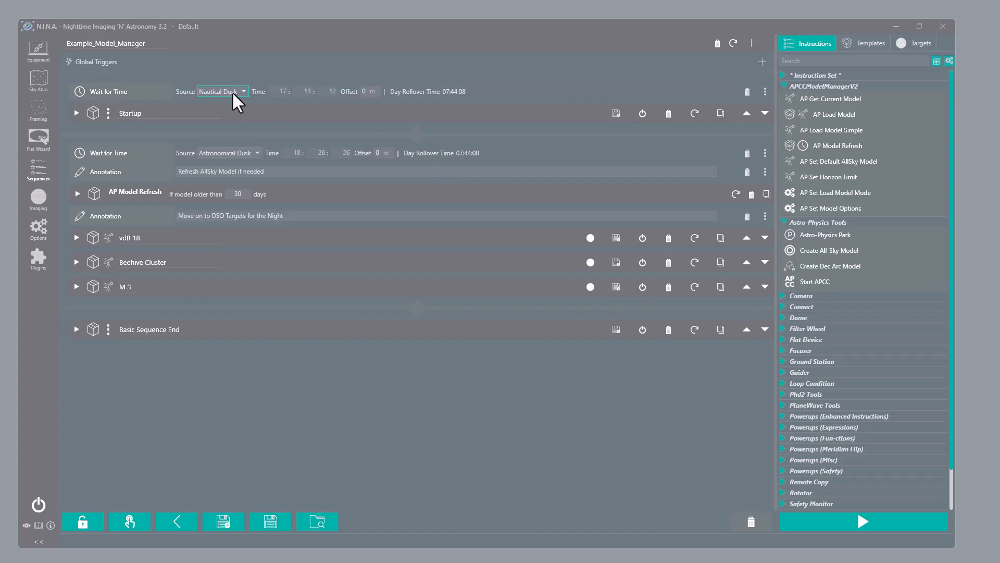
Expand the Startup and AP Model Refresh containers to review their instructions, and collapse both again.
click(76, 113)
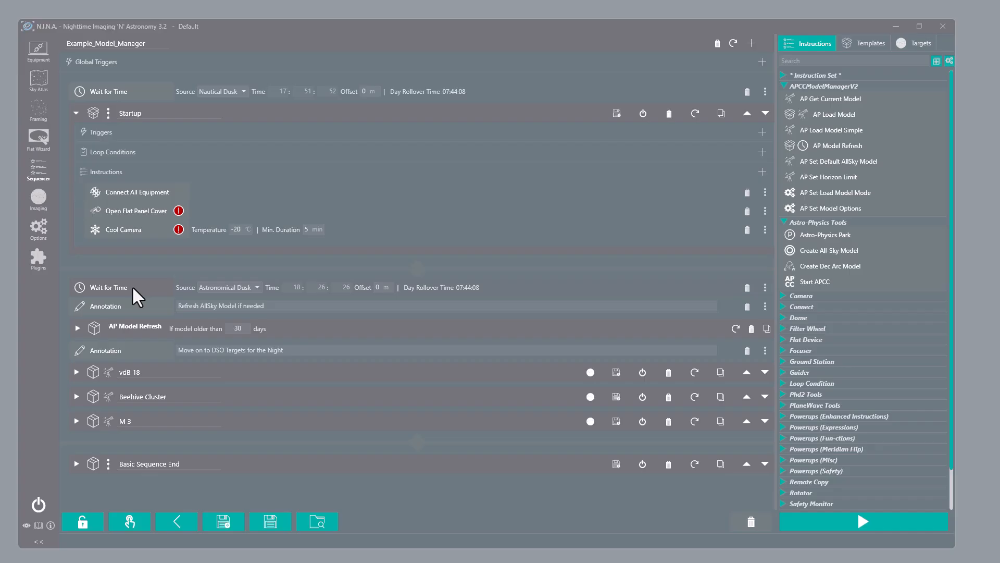
click(76, 327)
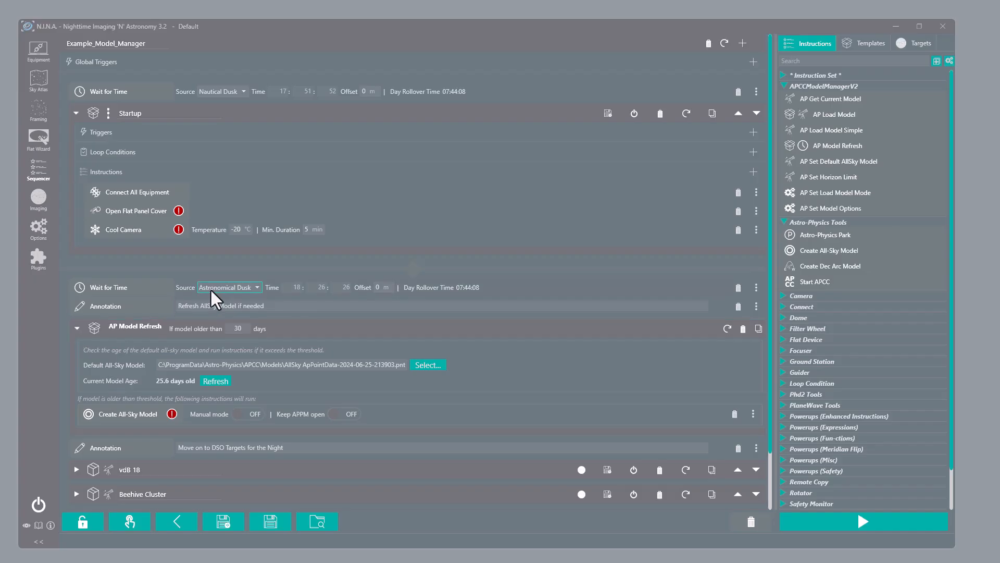
click(78, 328)
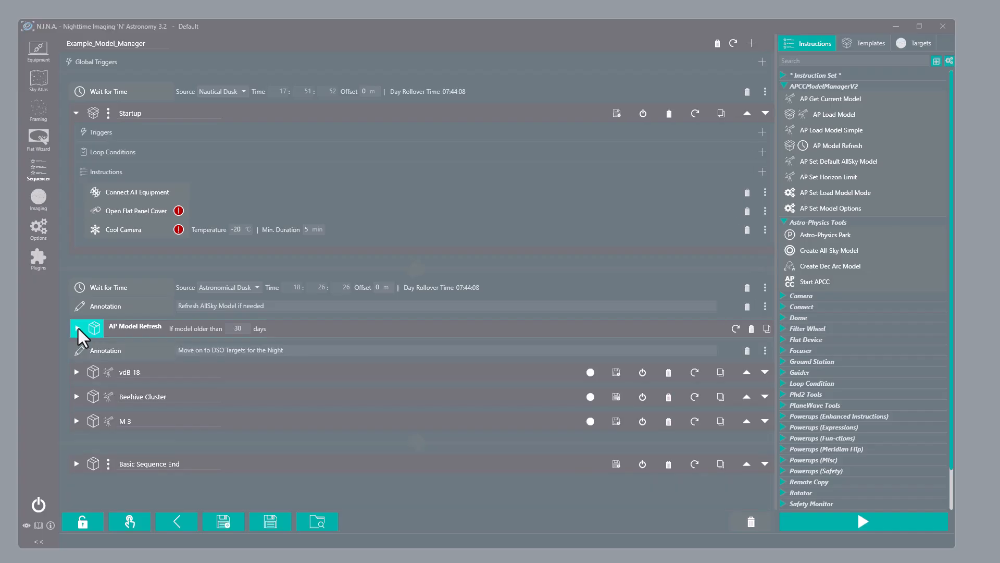
click(76, 112)
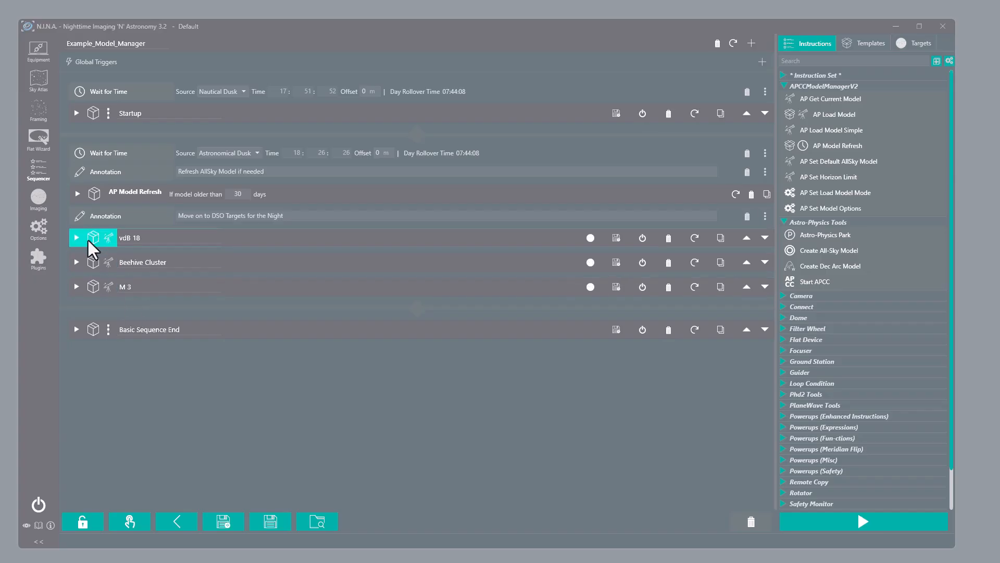
Expand the M 3, Beehive Cluster and vdB 18 targets to examine their coordinates and altitude charts.
click(76, 287)
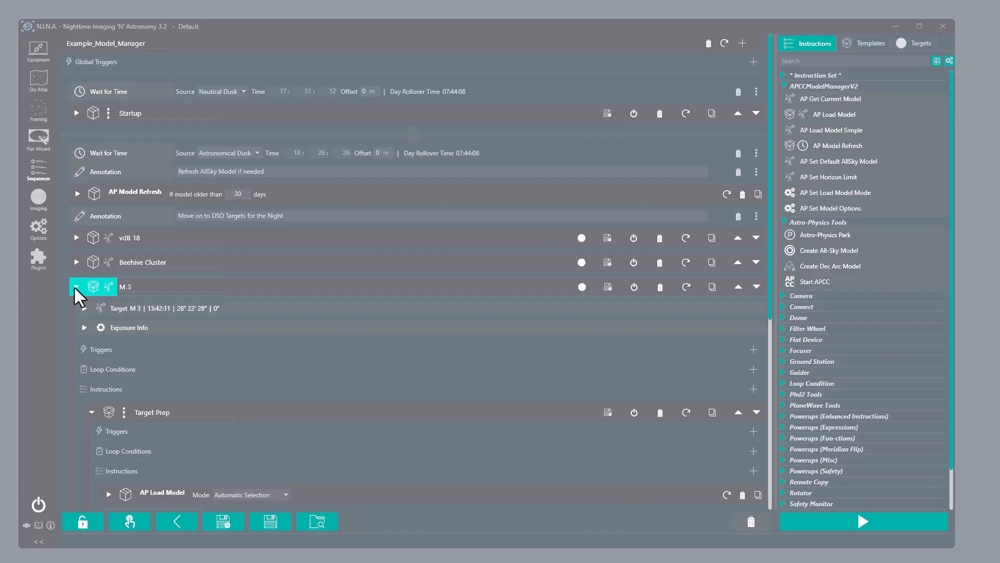
click(82, 307)
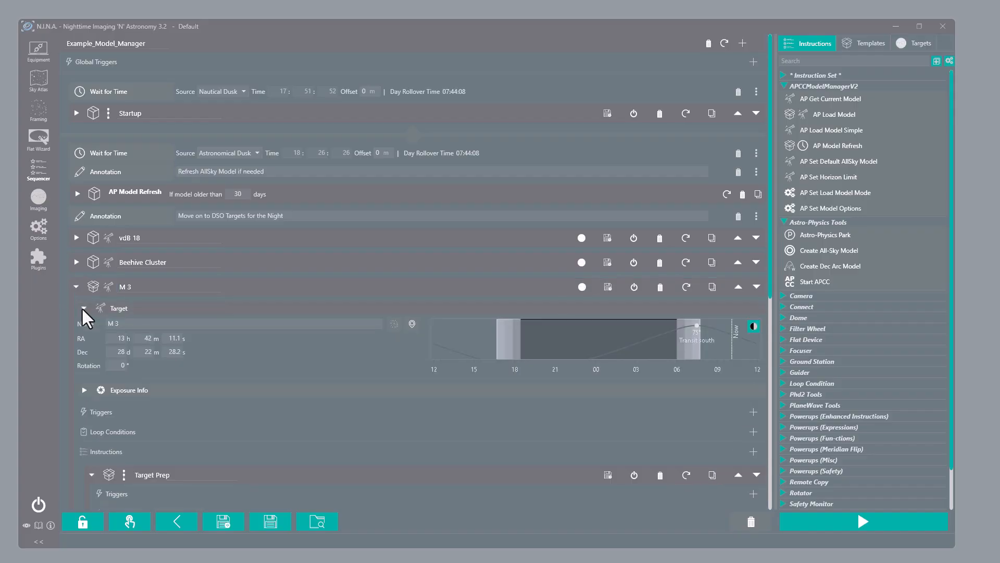
click(74, 267)
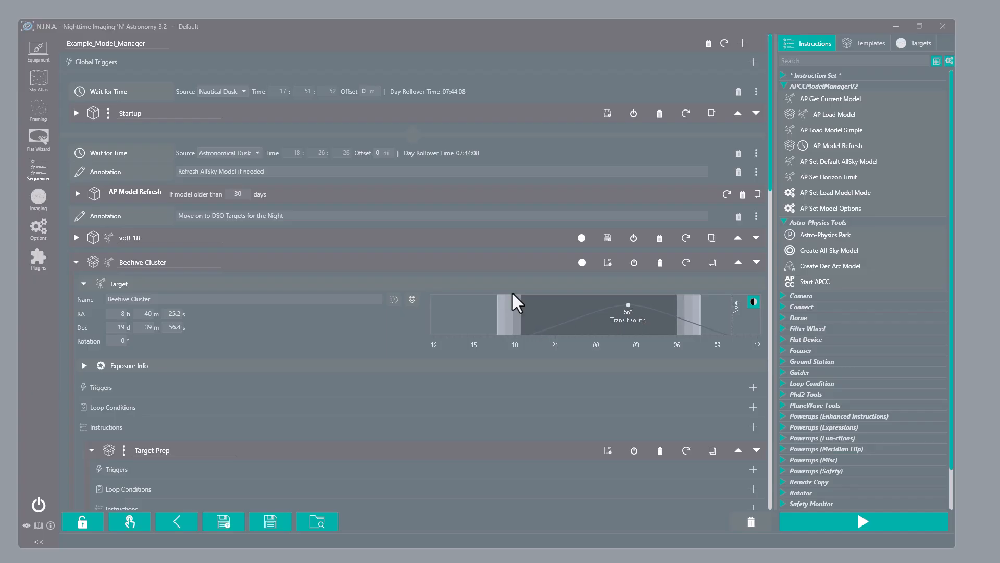
click(76, 237)
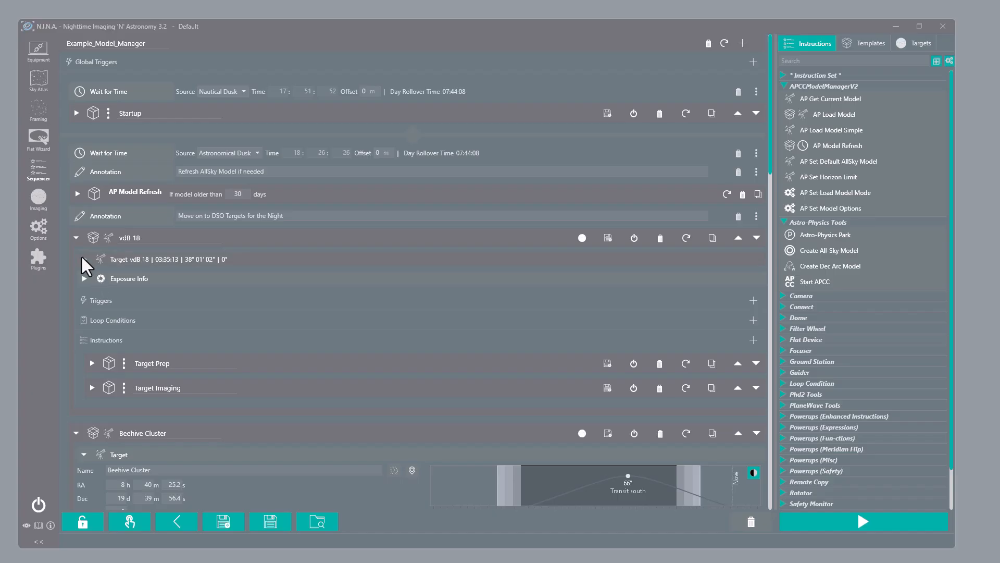
click(83, 258)
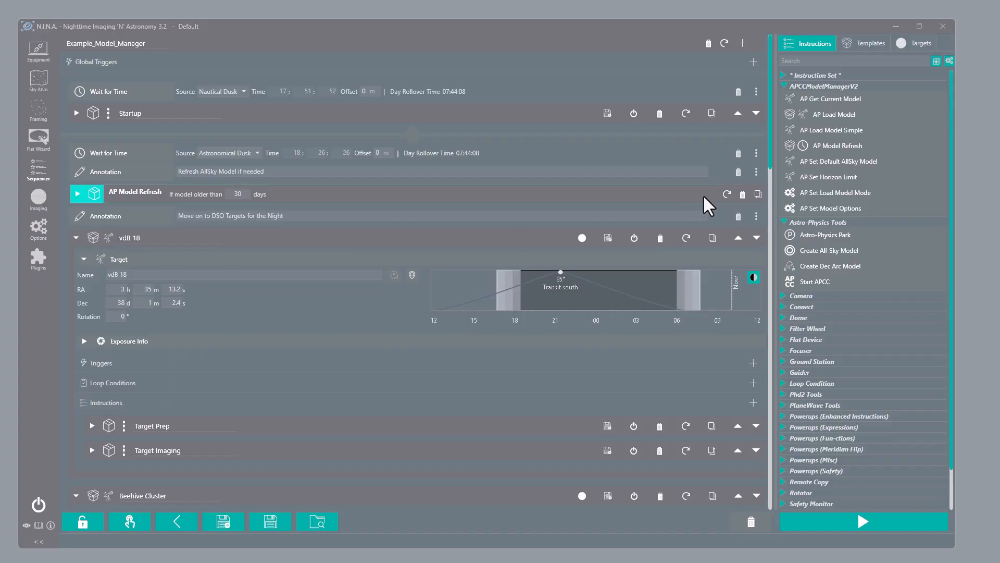
Expand vdB 18's Target Prep and review the failure instructions in its AP Load Model container, collapsing that container again.
drag(771, 120, 760, 153)
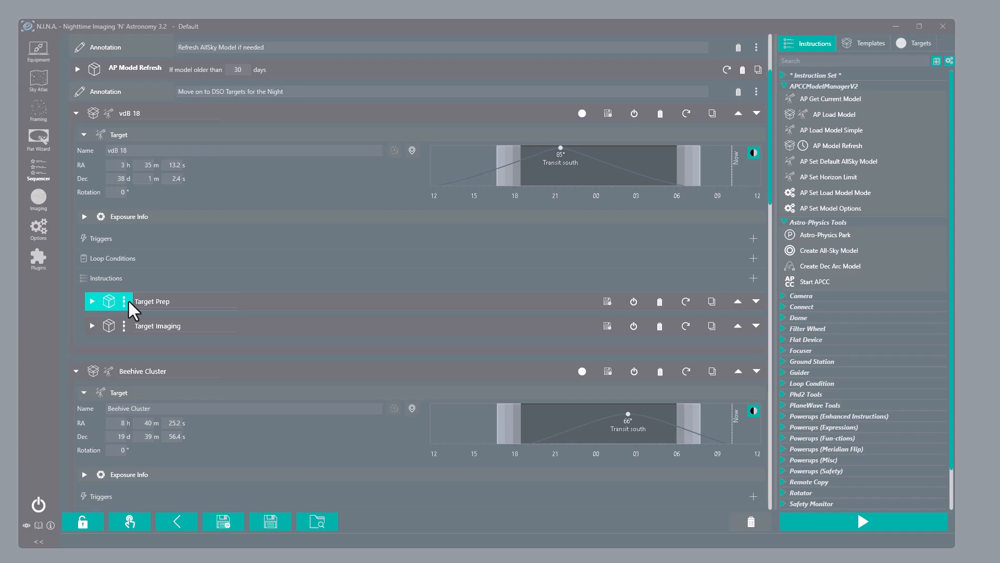
click(92, 302)
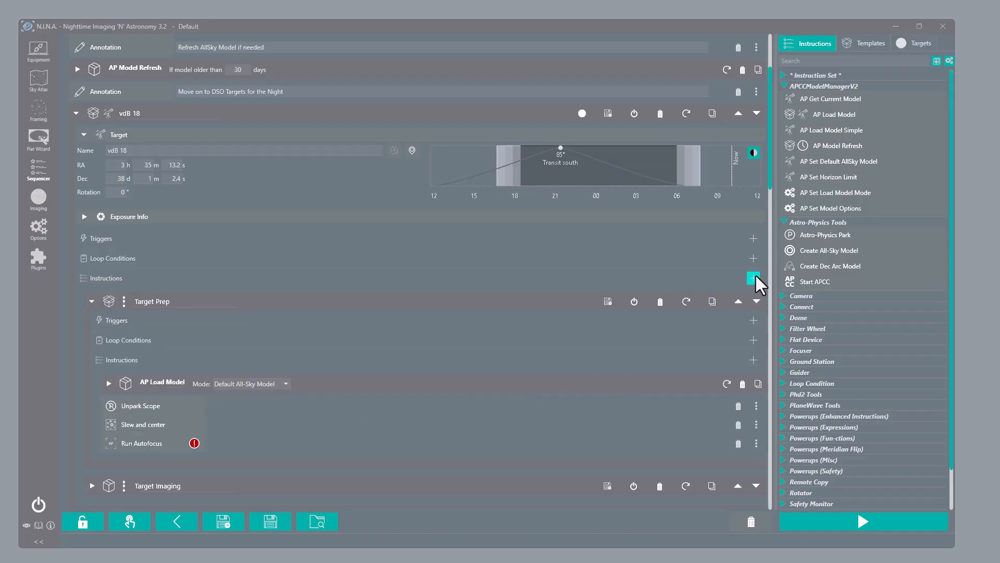
drag(770, 180, 772, 205)
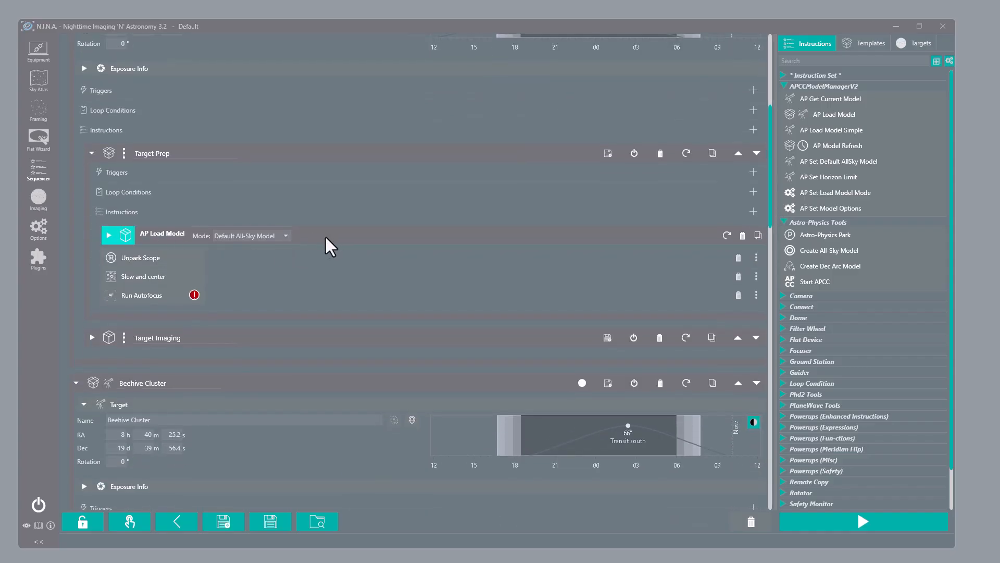
click(111, 237)
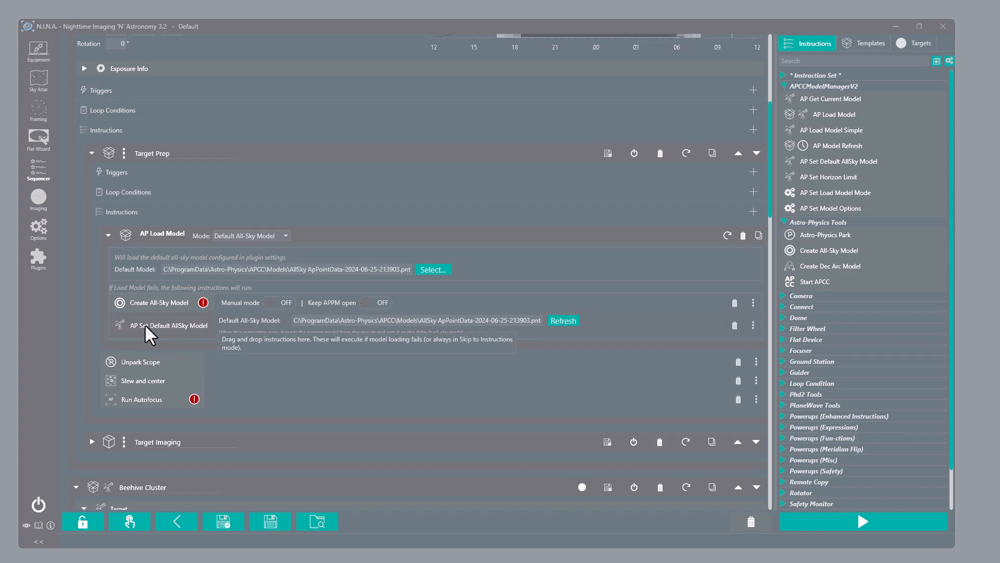
click(107, 233)
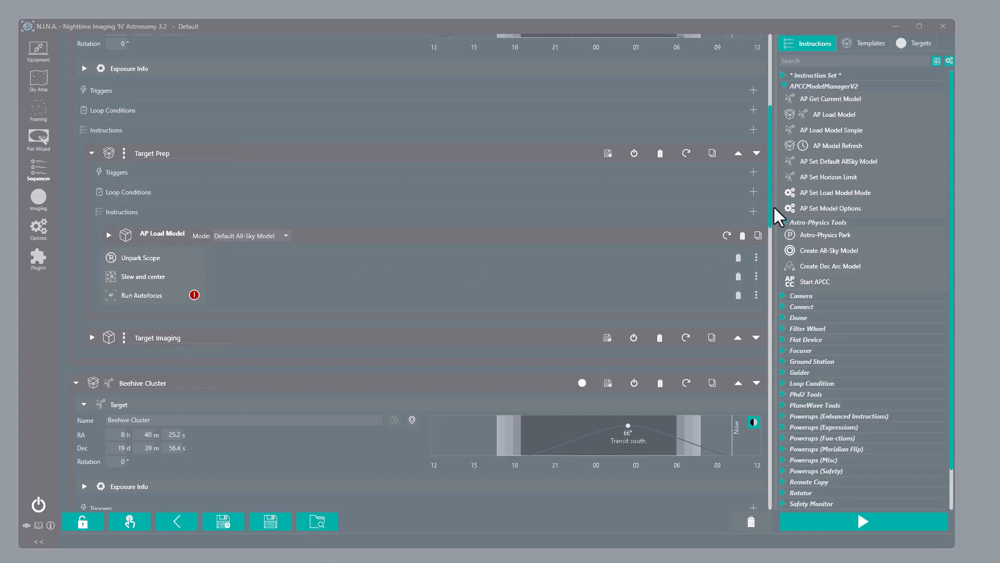
drag(768, 207, 764, 177)
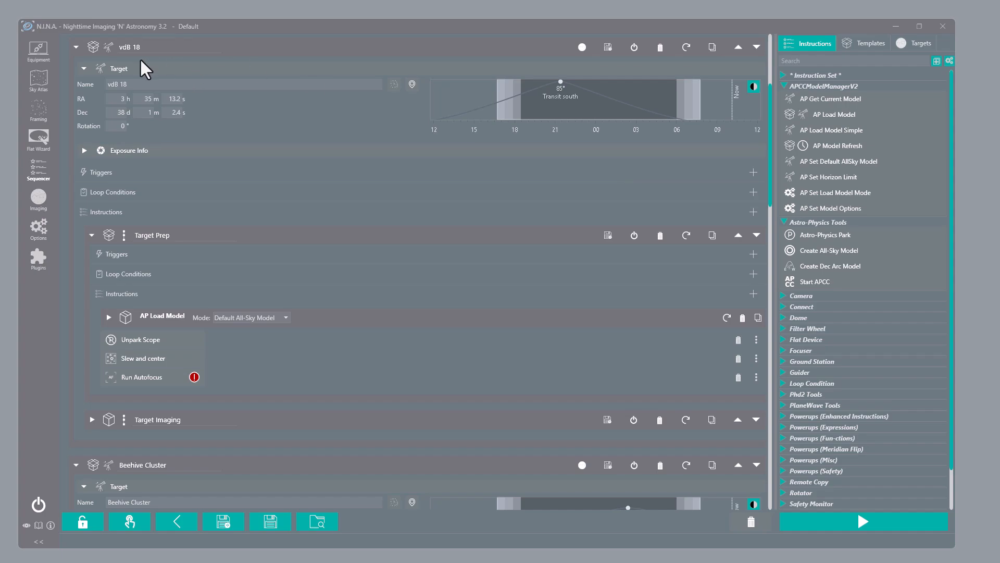
Collapse vdB 18, delete AP Load Model Simple from Beehive Cluster's Target Prep, and collapse that target's Target Prep and Target Imaging.
click(77, 47)
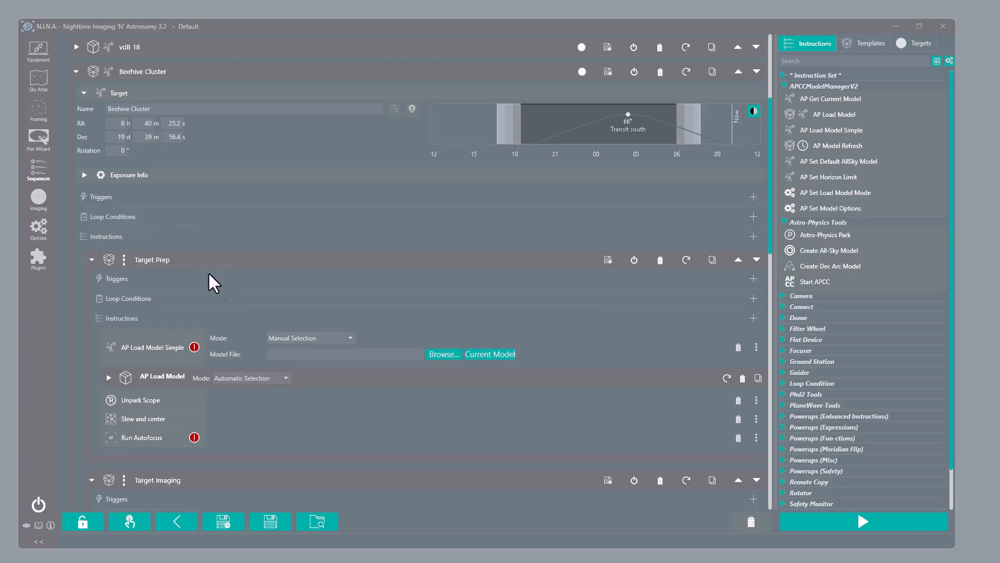
click(738, 347)
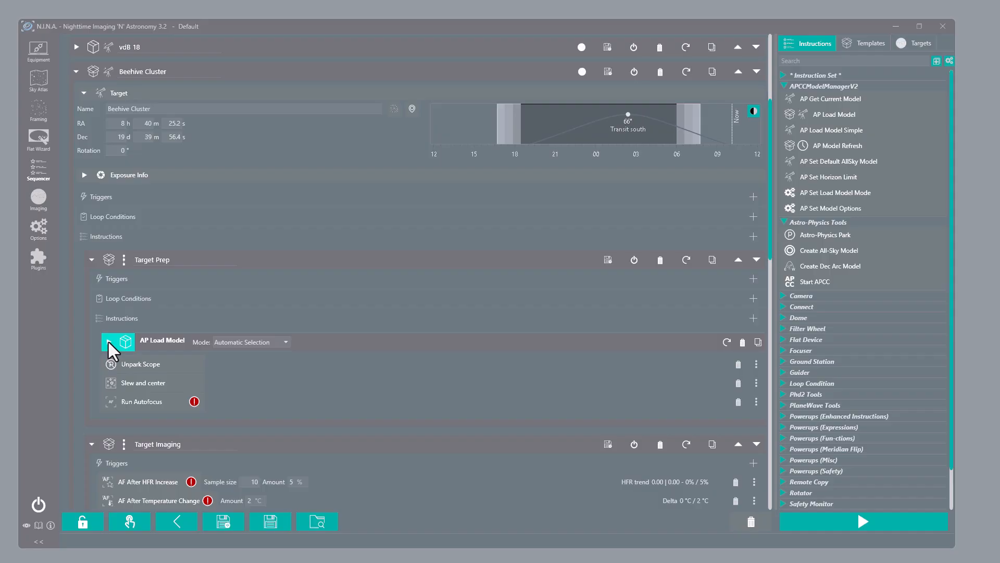
click(91, 259)
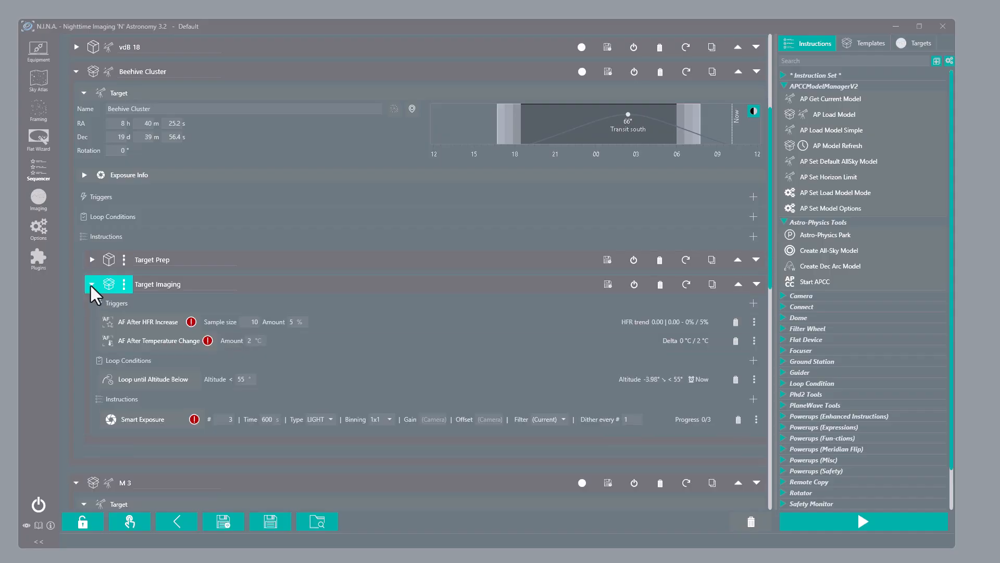
click(87, 285)
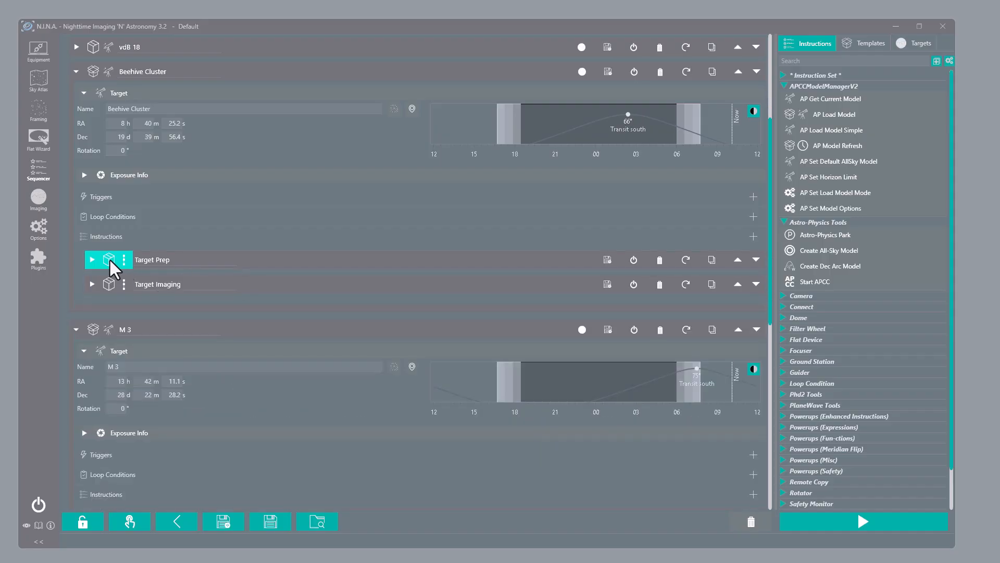
Expand Beehive Cluster's Target Prep and its AP Load Model container to review the failure instructions.
click(91, 260)
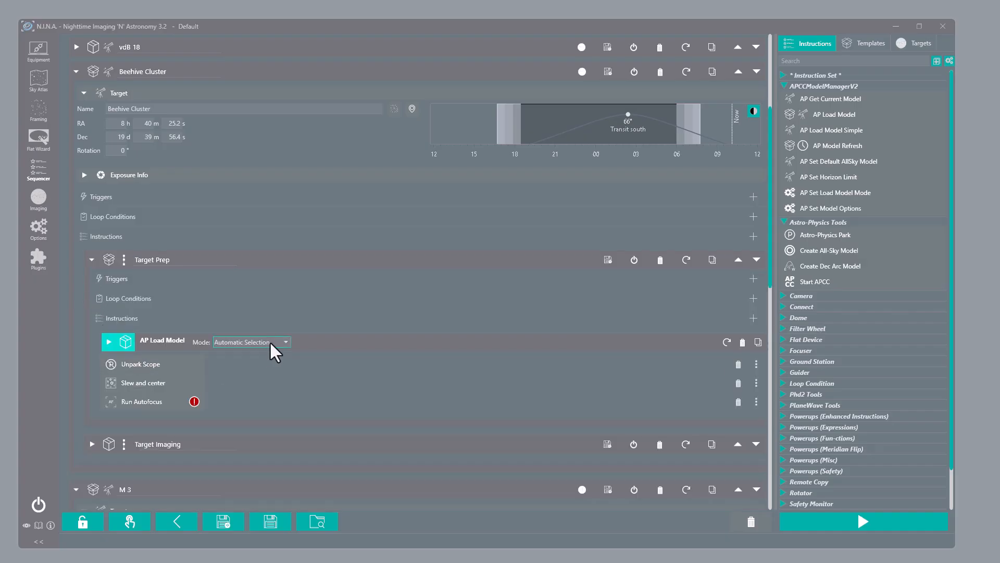
click(109, 342)
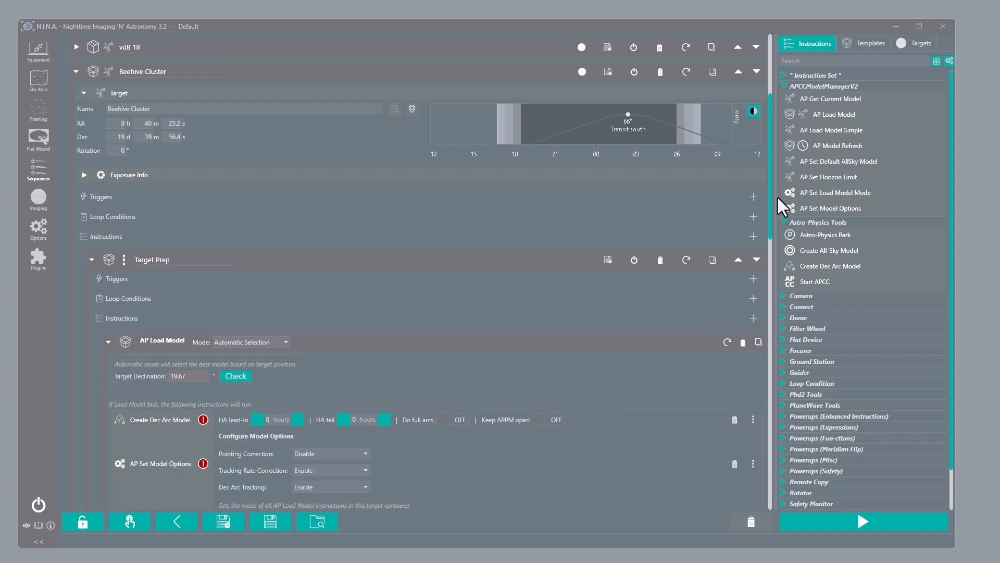
drag(769, 181, 761, 240)
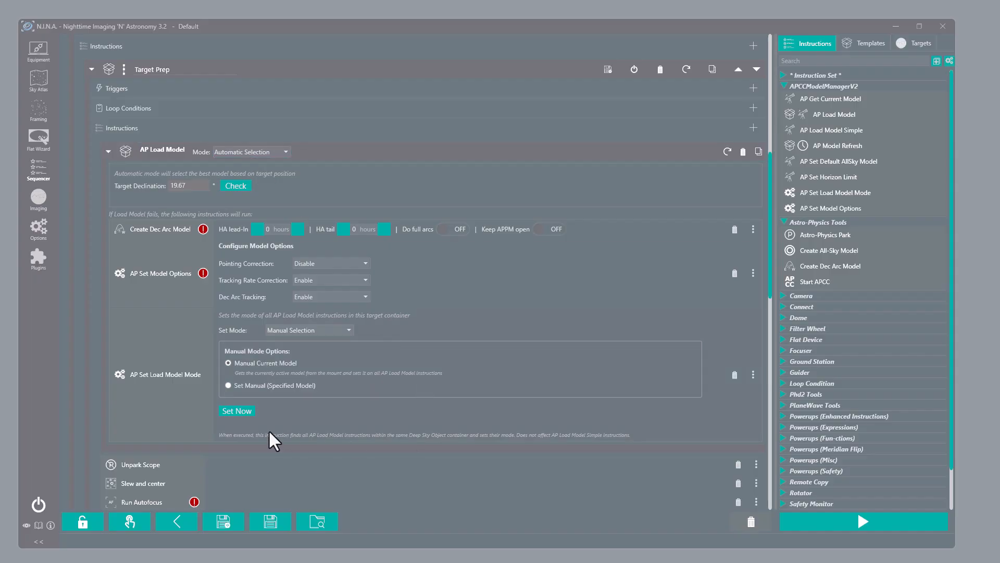
In AP Set Load Model Mode, try Manual Current Model, and apply Set Manual (Specified Model) with ApPointData-2023-05-19-210953.pnt immediately.
click(236, 407)
click(228, 385)
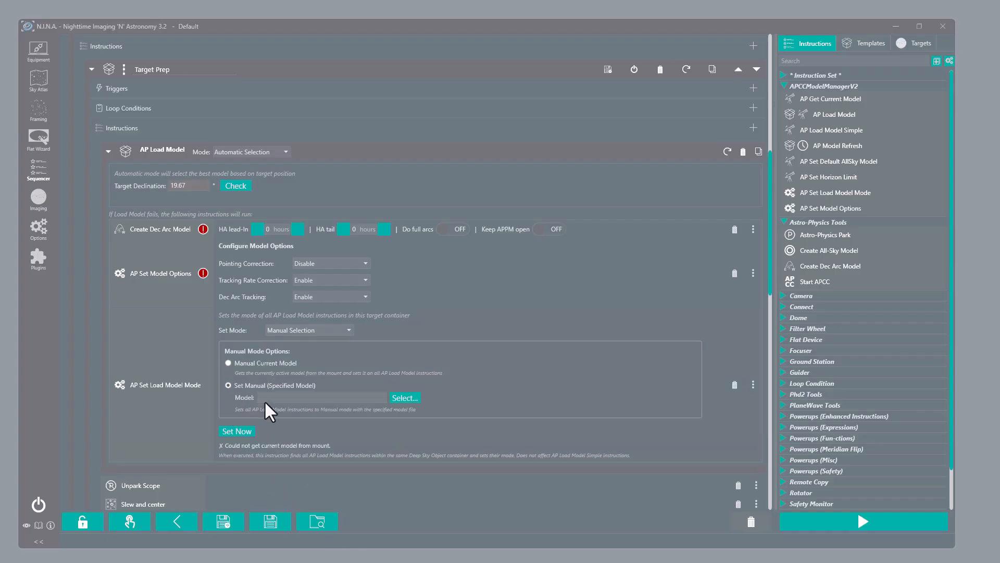
click(404, 397)
double_click(272, 277)
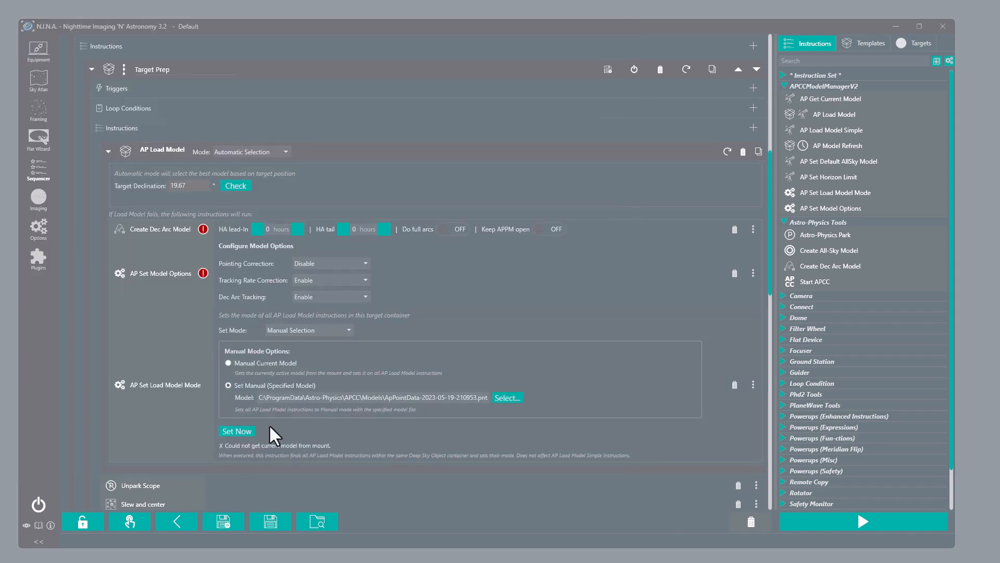
click(242, 431)
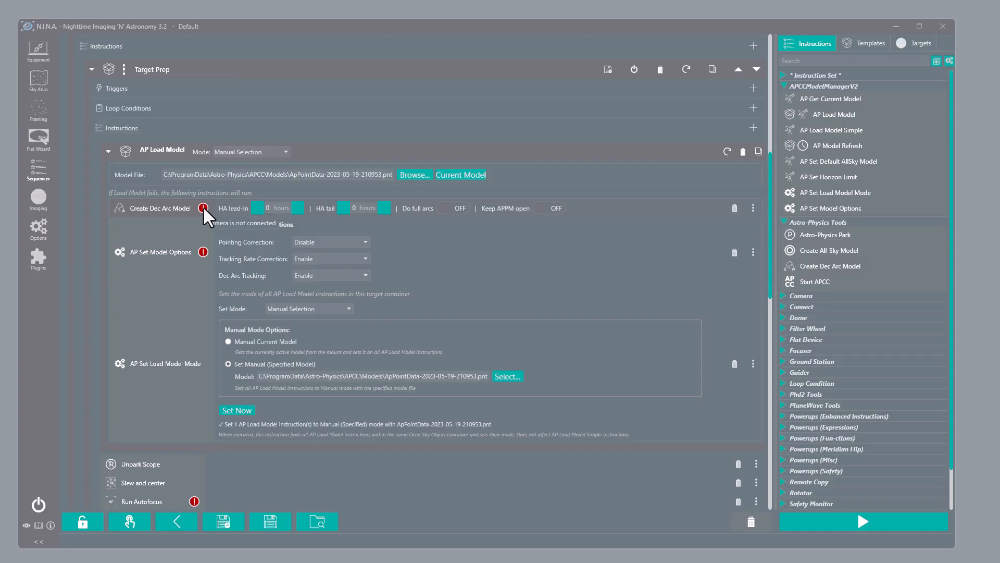
Set Beehive Cluster's AP Load Model mode to Automatic Selection, and collapse it and its Target Prep container.
click(252, 152)
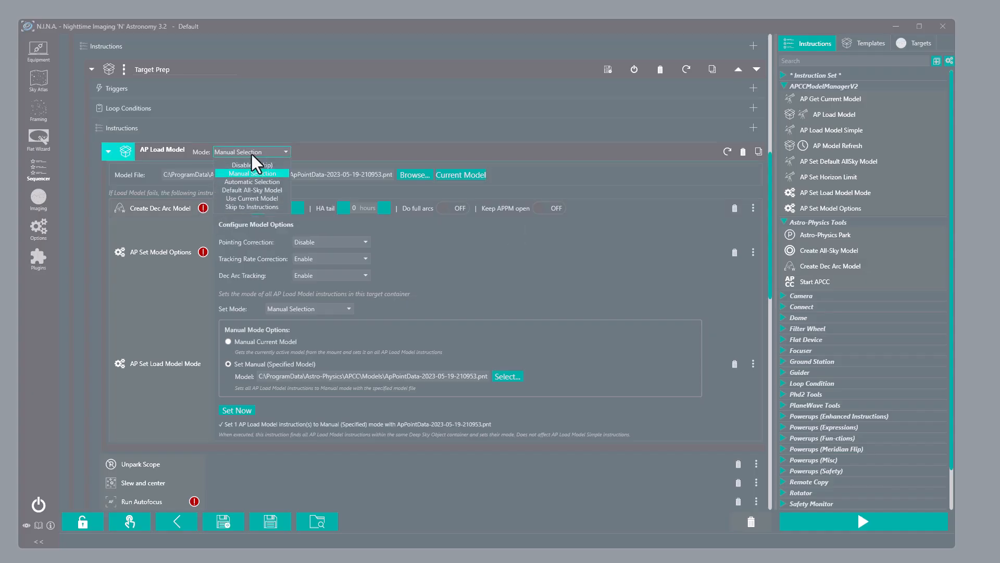
click(242, 182)
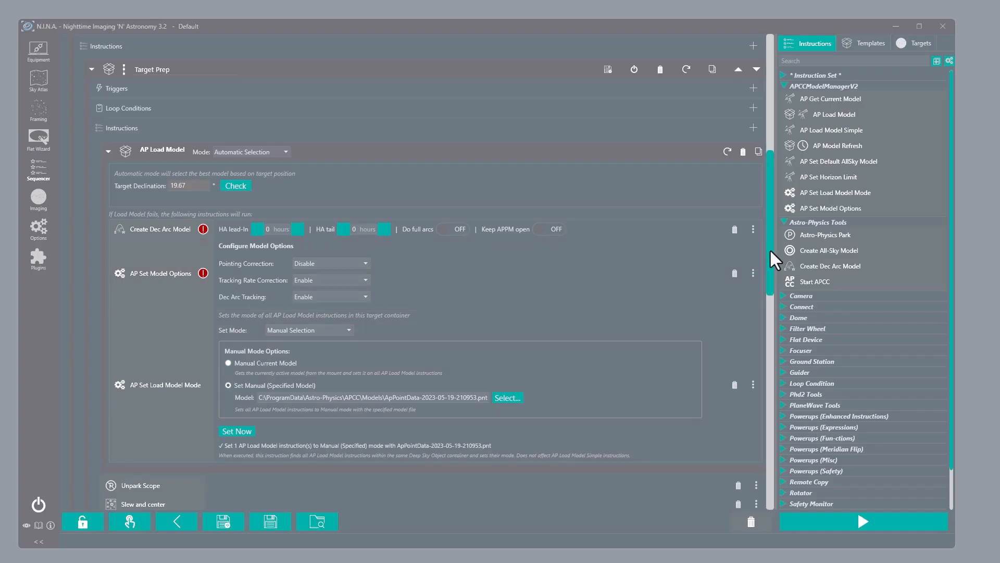
drag(770, 248, 773, 230)
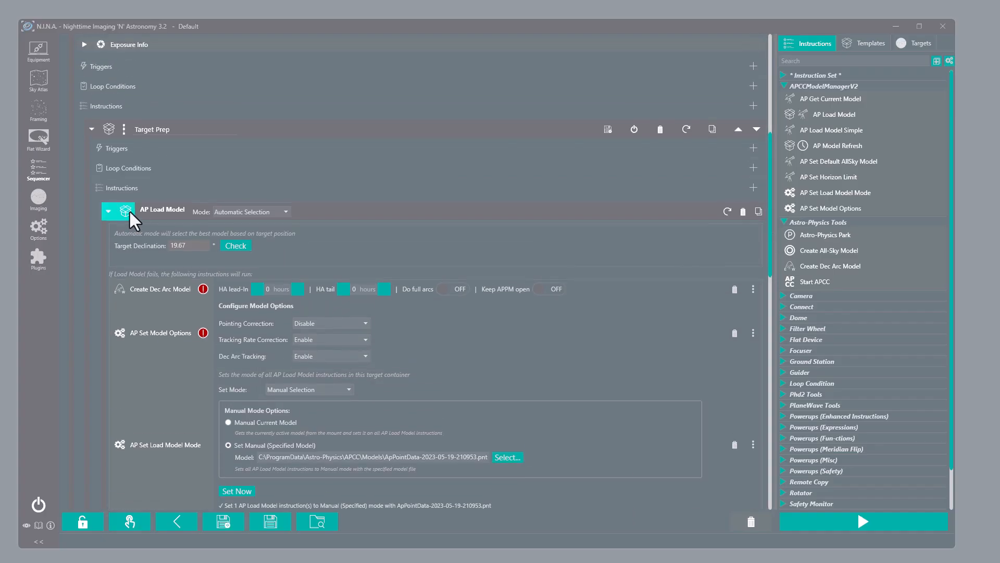
click(107, 211)
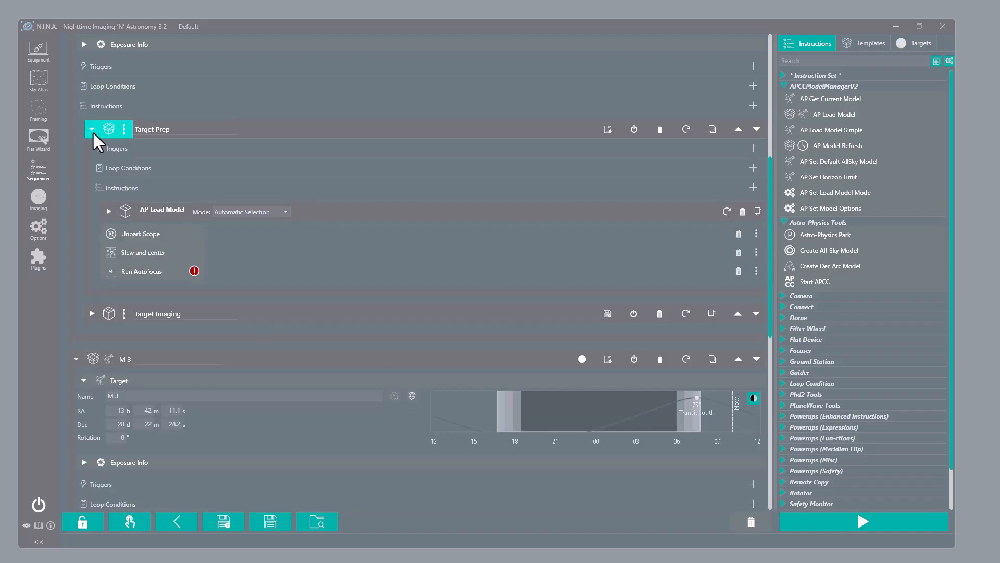
click(89, 129)
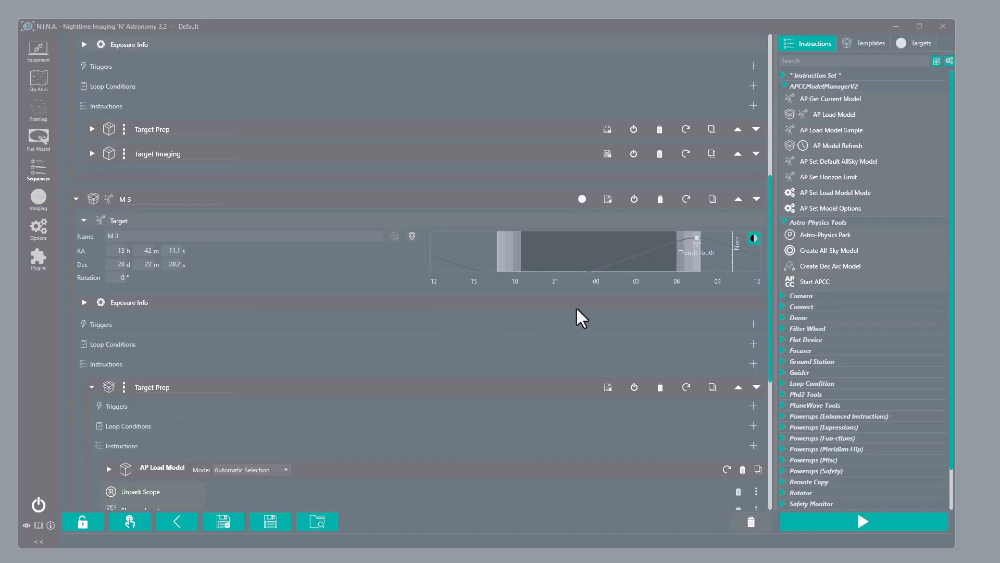
Collapse M 3's Target Imaging, and expand its Target Prep and AP Load Model containers to review the failure instructions.
drag(769, 216, 764, 249)
click(91, 312)
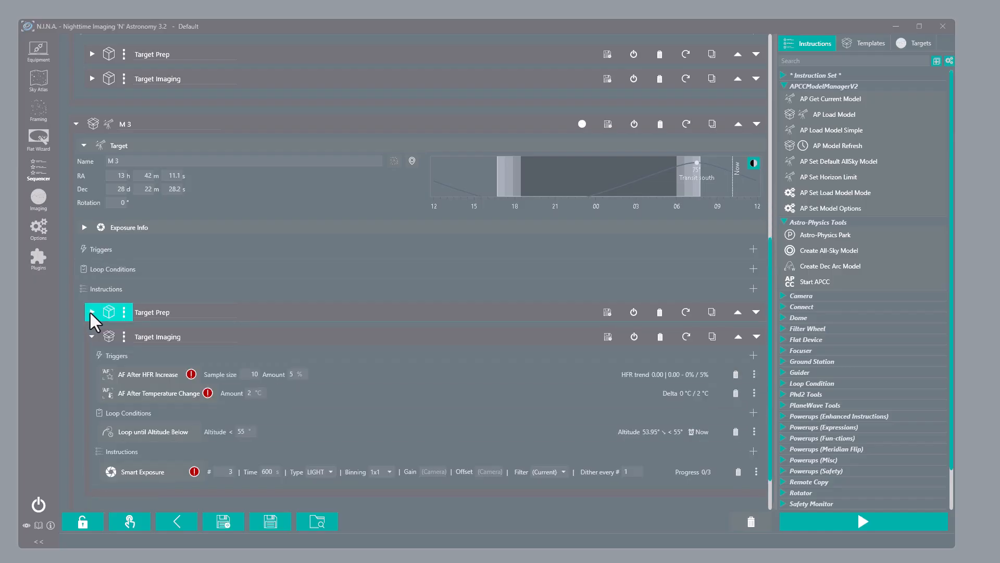
click(91, 336)
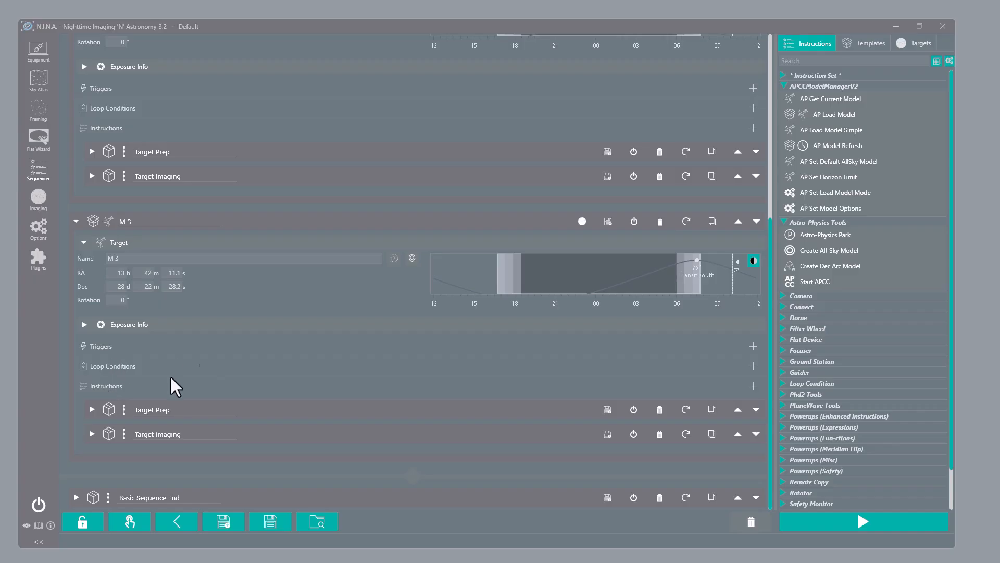
click(91, 409)
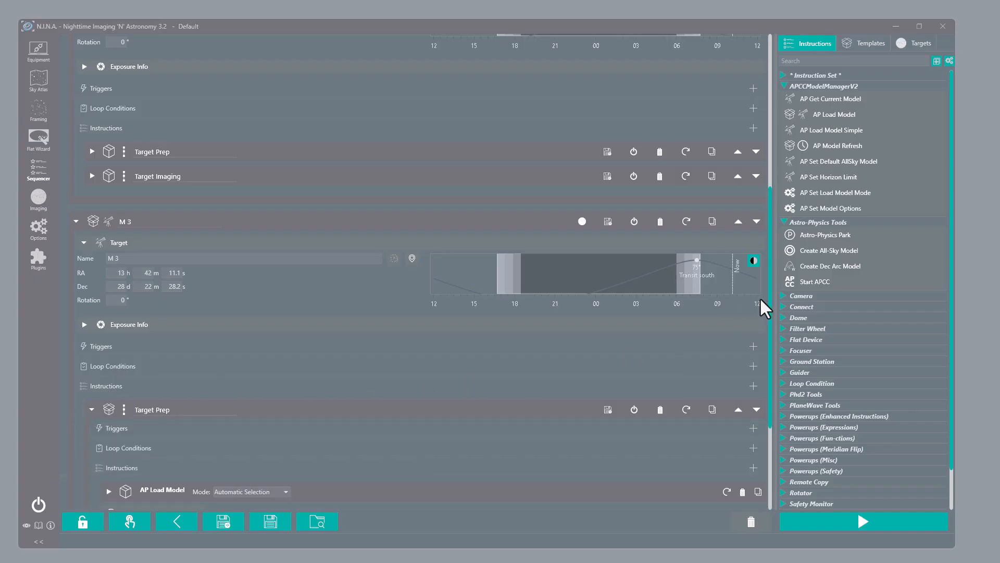
drag(770, 278, 771, 397)
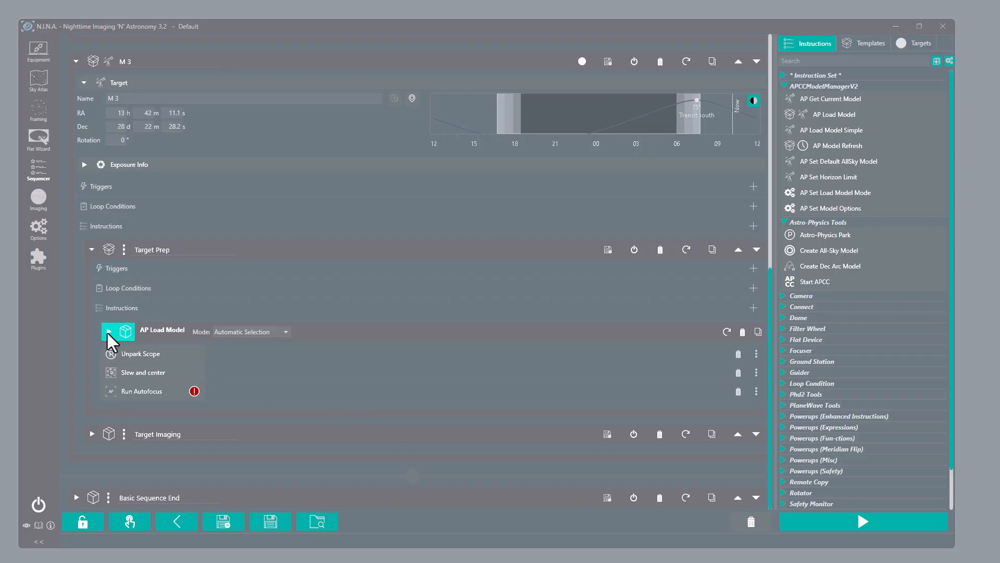
click(108, 331)
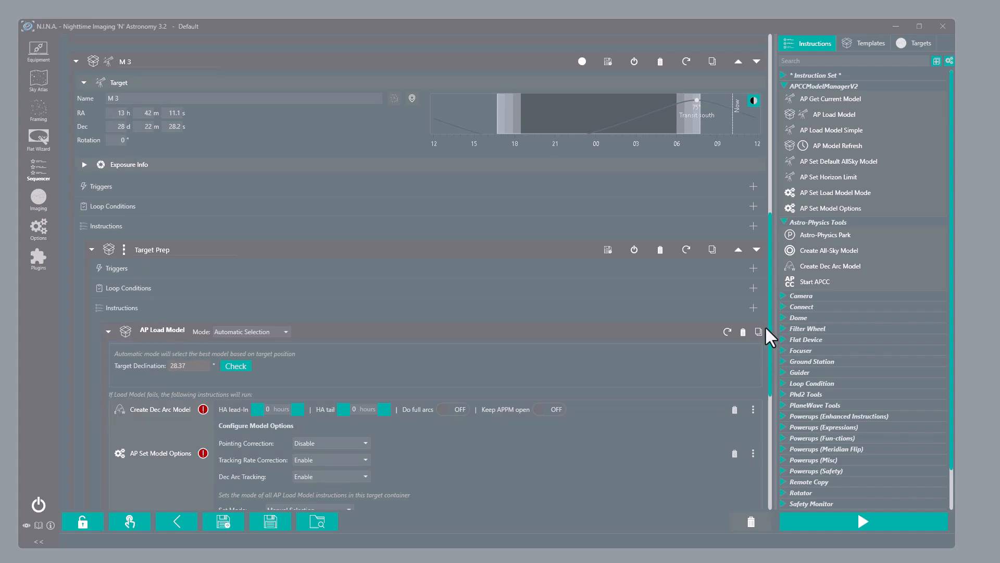
Delete AP Set Load Model Mode from the failure instructions of M 3's AP Load Model container, and collapse its Target Prep.
drag(767, 326, 764, 386)
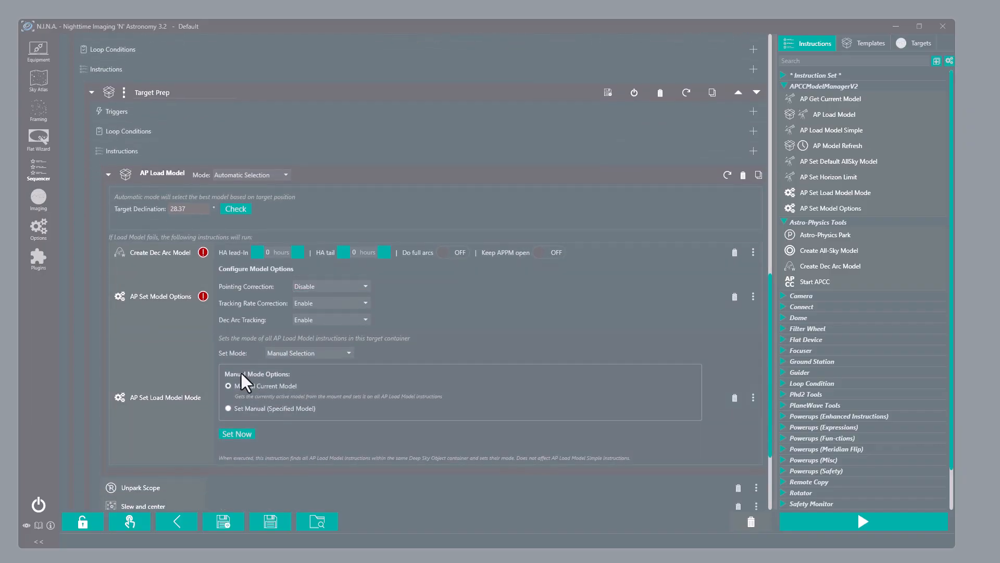
click(735, 398)
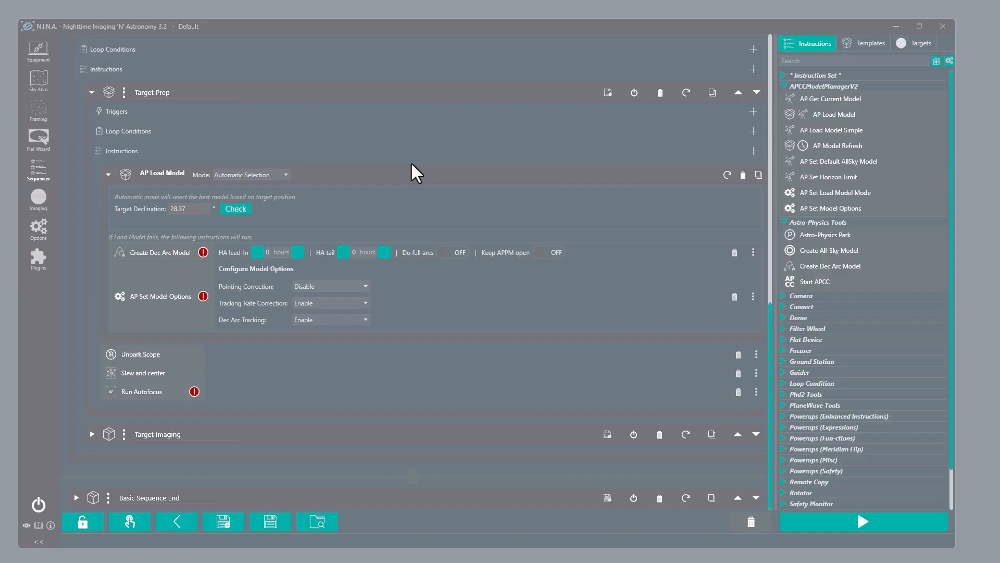
click(91, 92)
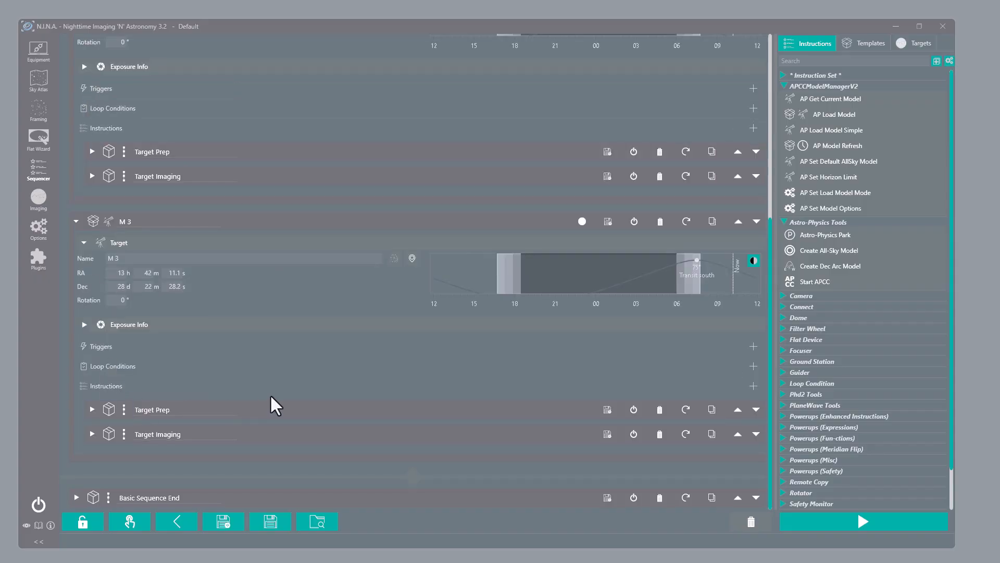
Expand the Basic Sequence End container to review its closing instructions.
click(77, 497)
drag(769, 326, 750, 464)
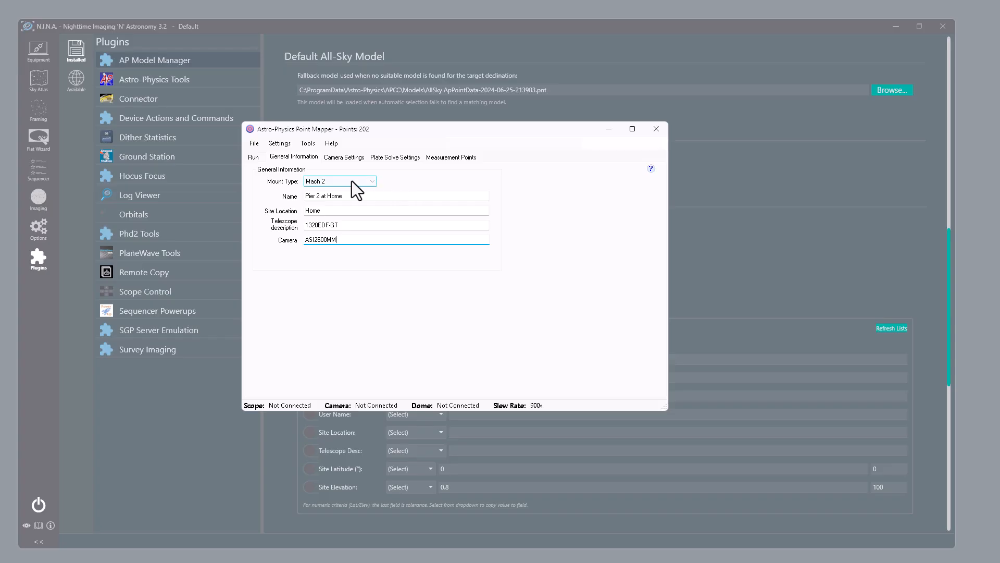
Review the site location, telescope description and camera fields in Astro-Physics Point Mapper's General Information, and minimize it to reveal the plugin's Model Matching Criteria.
click(367, 224)
click(367, 240)
drag(424, 130, 571, 70)
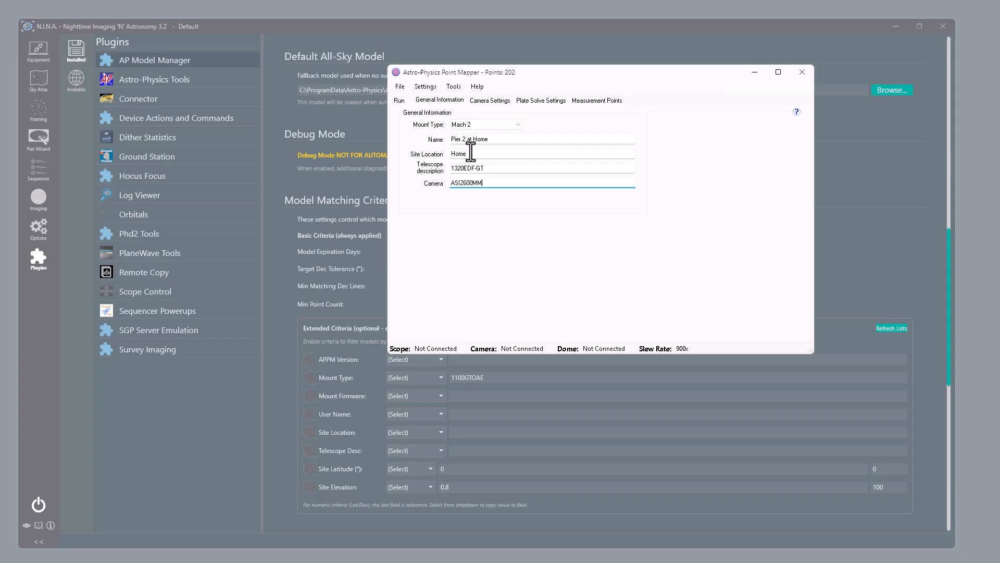
click(517, 154)
click(530, 167)
click(523, 184)
click(755, 72)
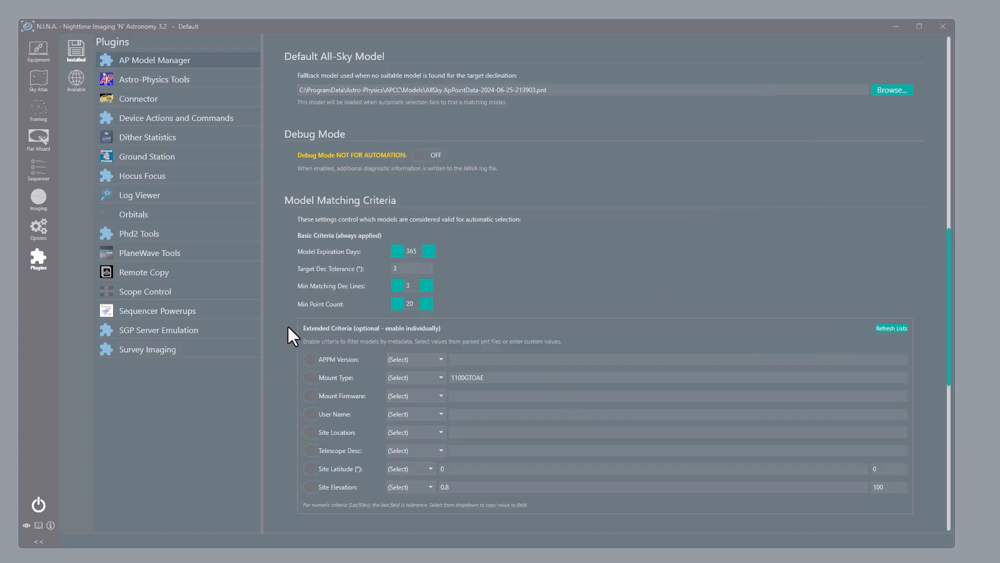